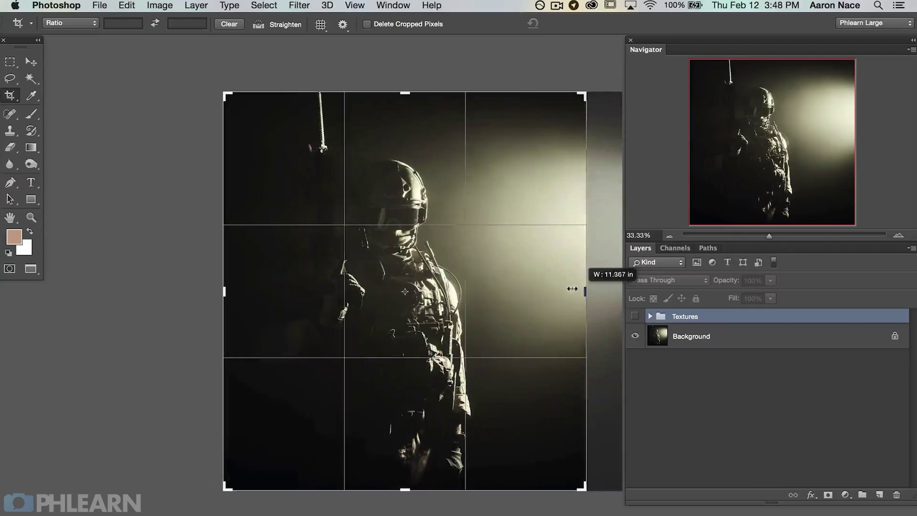
Reshape the crop around the soldier, narrowing the bright side, trimming below the legs, and extending it past the photo's dark edge.
left_click_drag(581, 289, 548, 290)
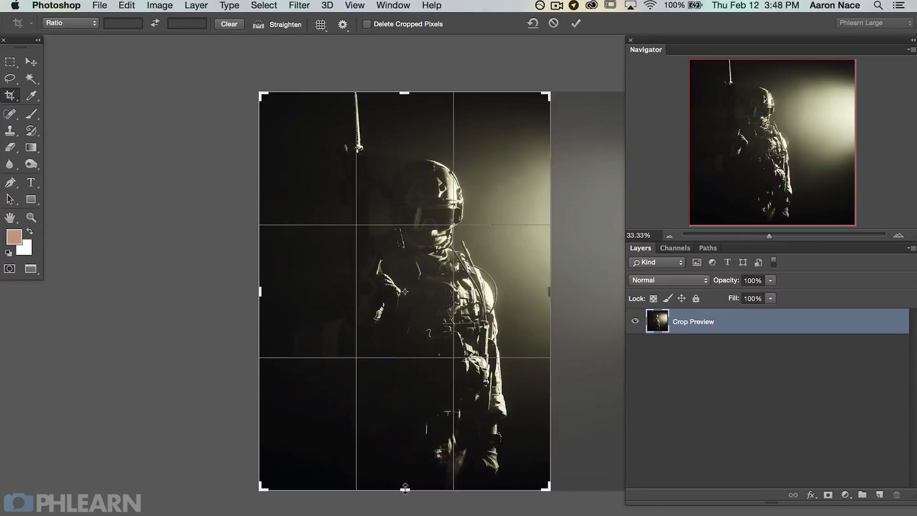
left_click_drag(405, 489, 394, 452)
left_click_drag(266, 302, 189, 287)
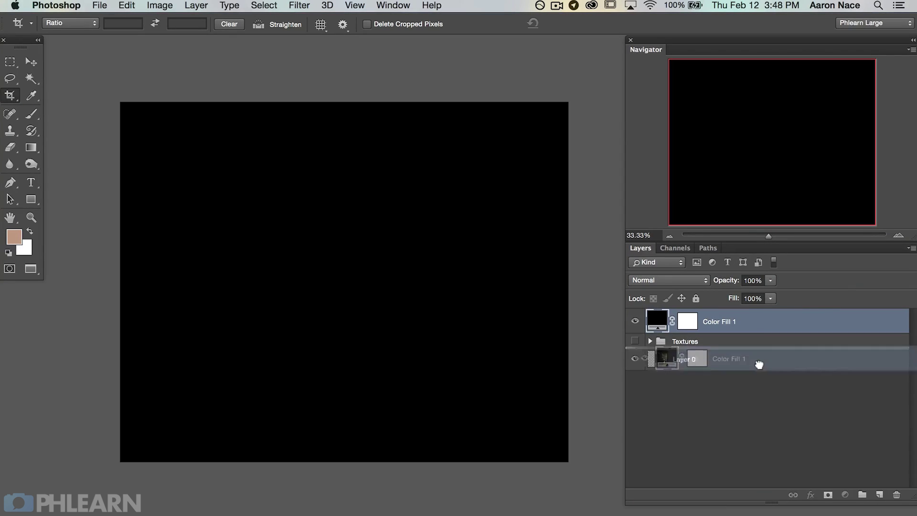
Move the black Color Fill 1 layer beneath Layer 0 in the layer stack.
left_click_drag(758, 363, 762, 377)
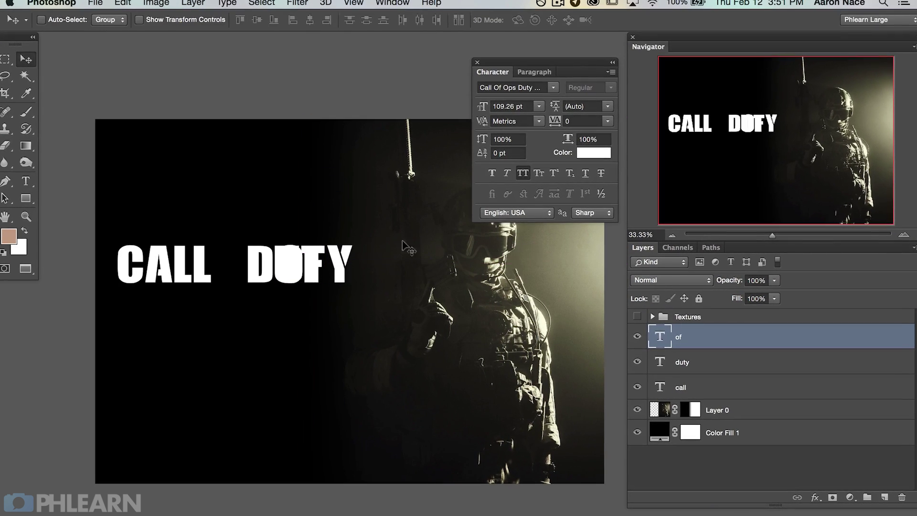
Position the word "of" between CALL and DUTY and set its font size to 48 pt.
left_click_drag(344, 317, 268, 317)
double_click(509, 101)
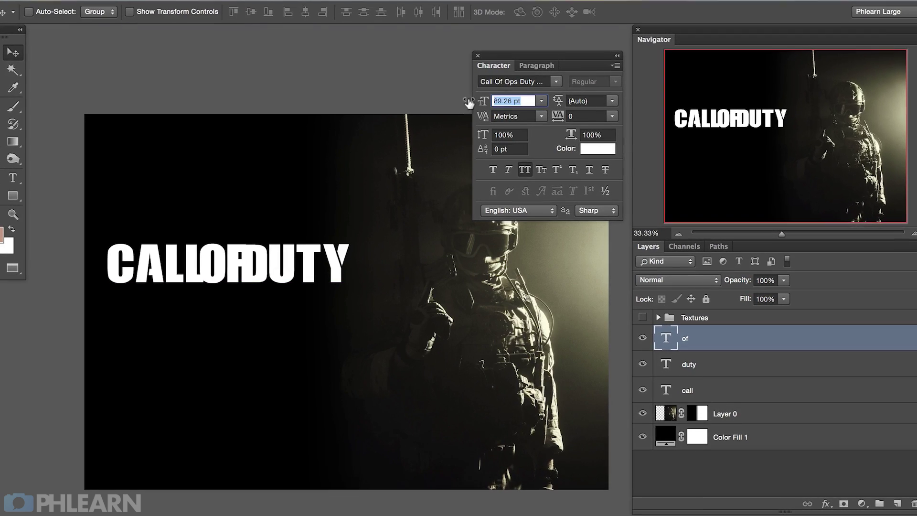
type("48")
key("Return")
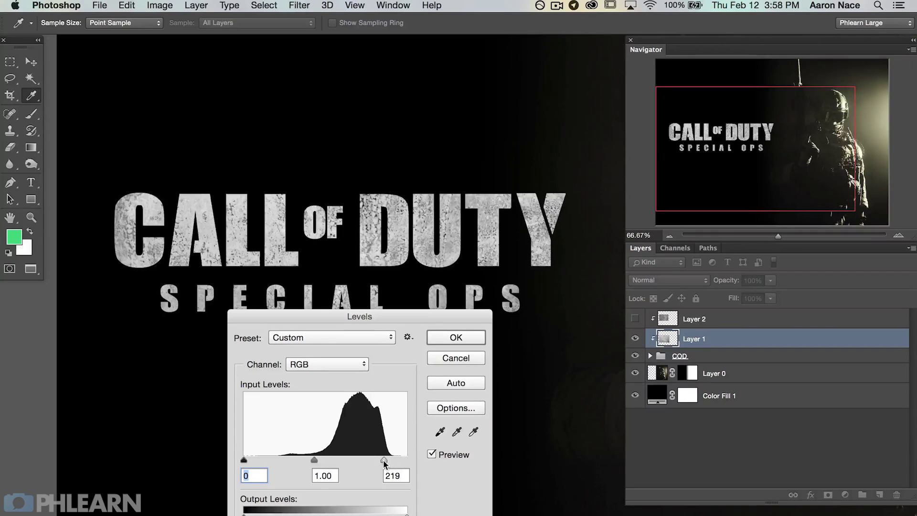
Brighten the Layer 1 texture over the title by lowering its white input level in Levels.
left_click_drag(384, 461, 365, 459)
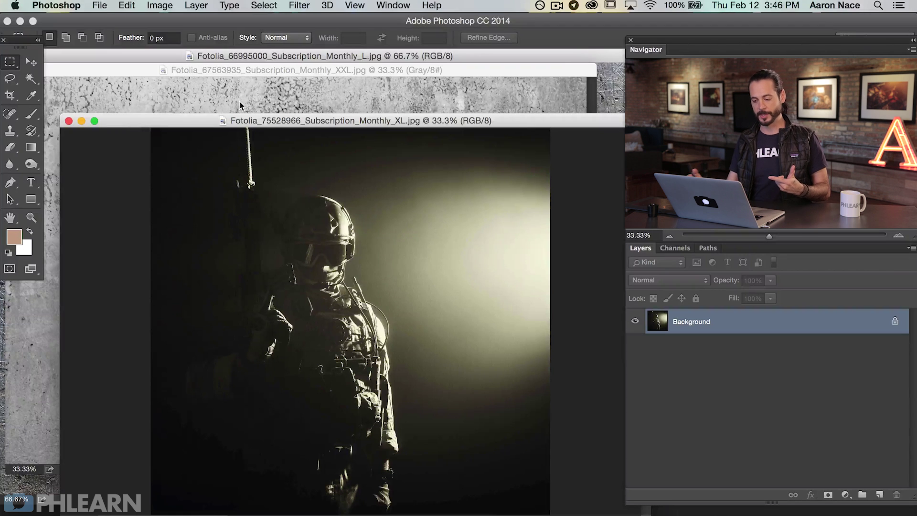
Arrange the three image windows, zooming the scratched metal texture out to 33.3% and the concrete texture to 16.67%.
left_click_drag(153, 120, 189, 122)
left_click_drag(264, 69, 265, 134)
left_click(299, 55)
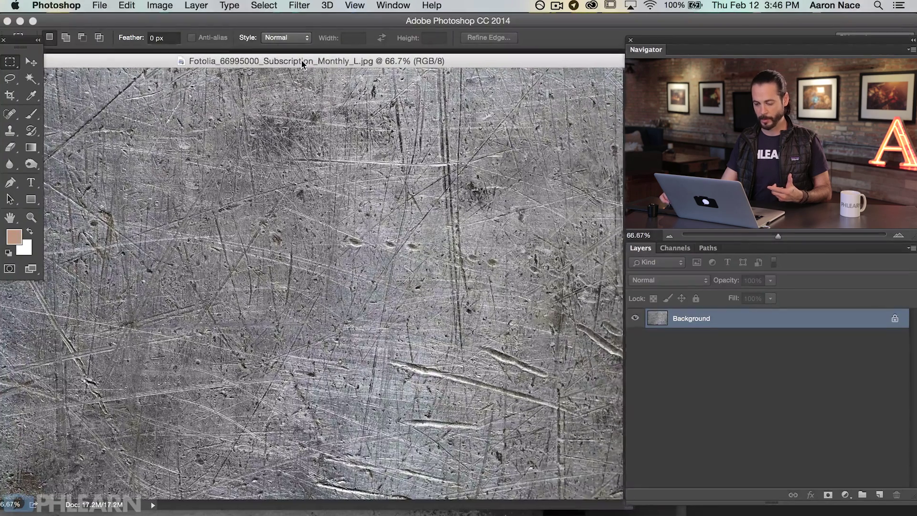
key("super+minus")
key("super+minus")
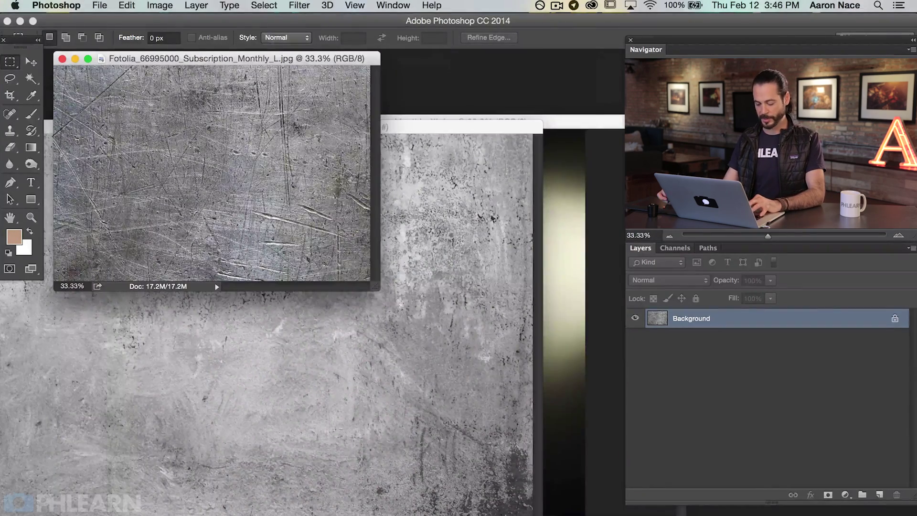
key("v")
left_click(438, 131)
key("super+minus")
key("super+minus")
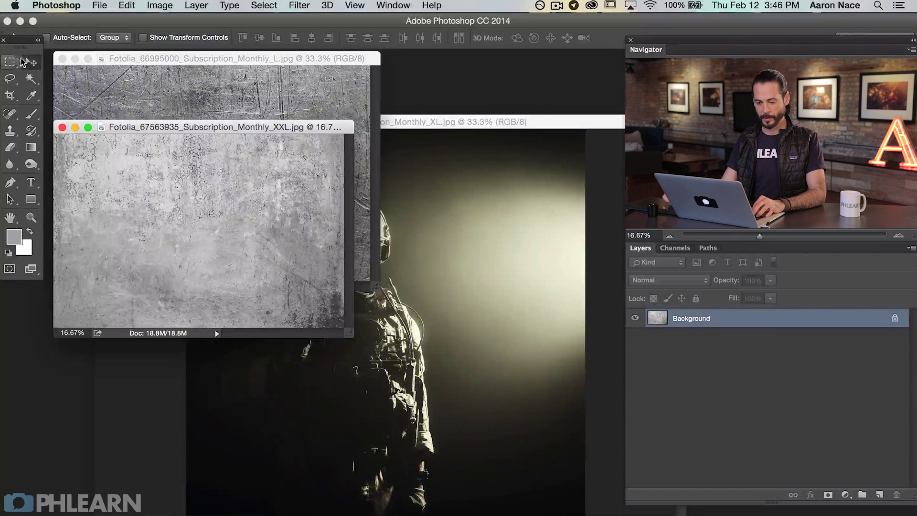
Copy the concrete texture and then the scratched metal texture into the soldier document as separate layers.
left_click_drag(256, 232, 362, 242)
left_click_drag(248, 95, 444, 266)
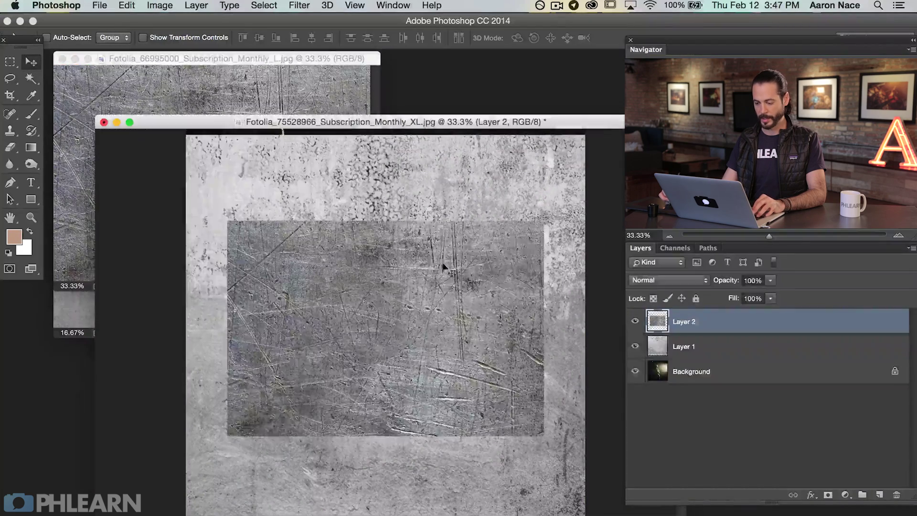
Hide both texture layers to check the soldier photo underneath and show them again.
left_click(635, 321)
left_click(635, 346)
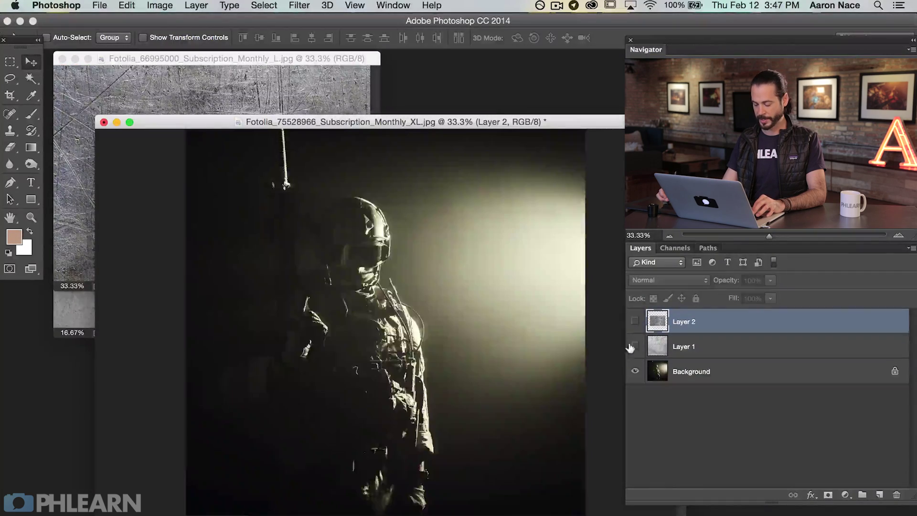
left_click(635, 346)
left_click(635, 321)
Group Layer 1 and Layer 2 under the name "Textures" and hide the group.
left_click(709, 344, "shift")
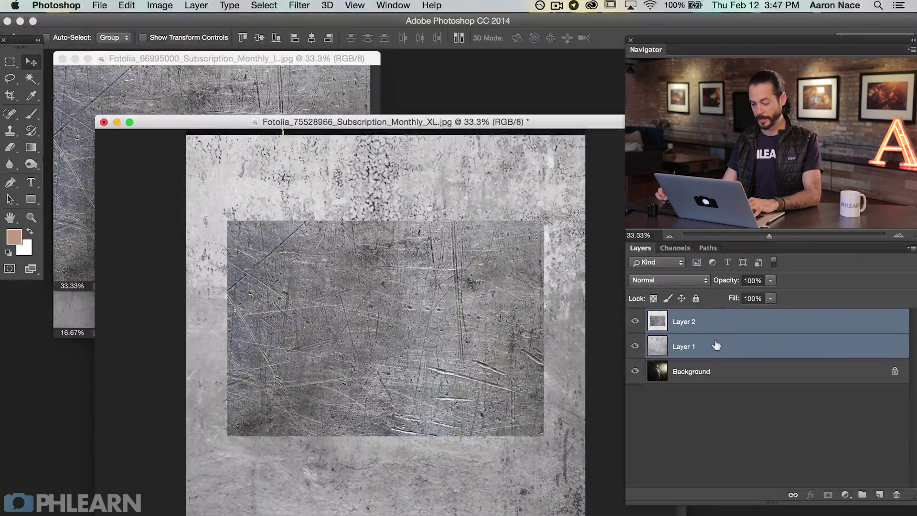
key("super+g")
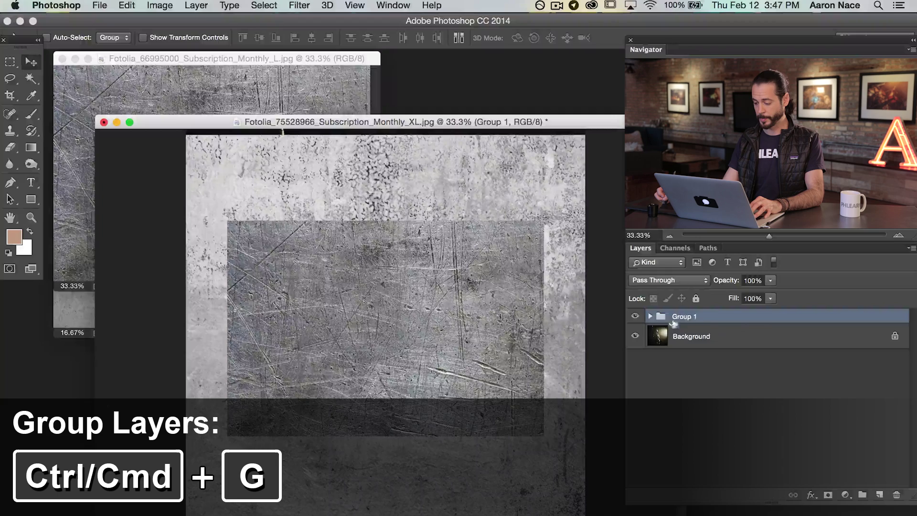
type("T")
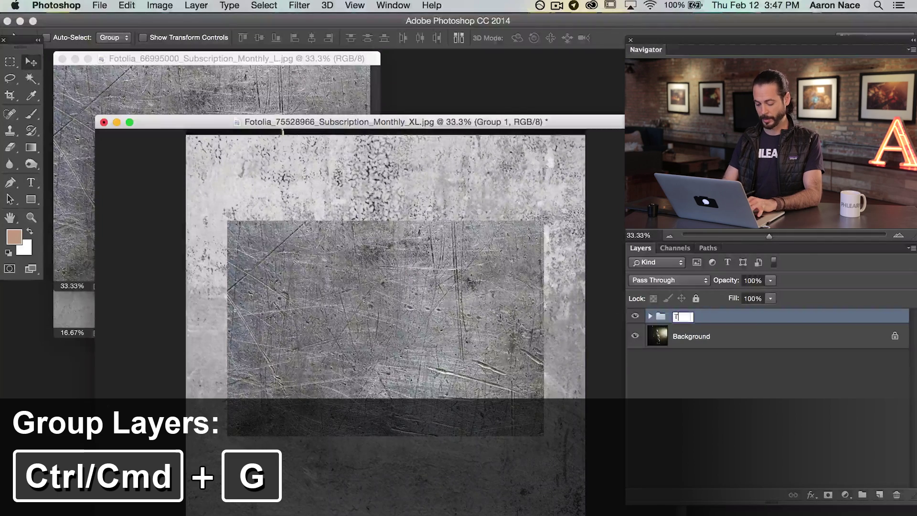
type("extures")
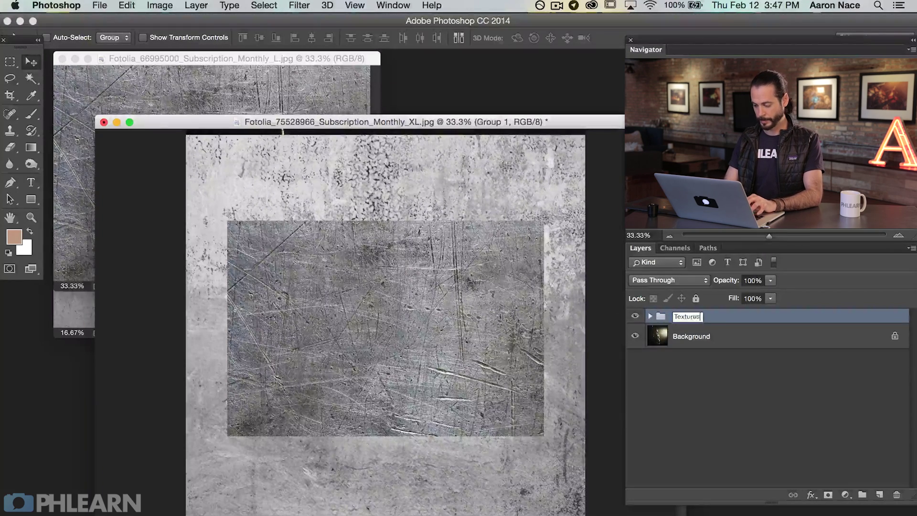
key("Return")
left_click(635, 316)
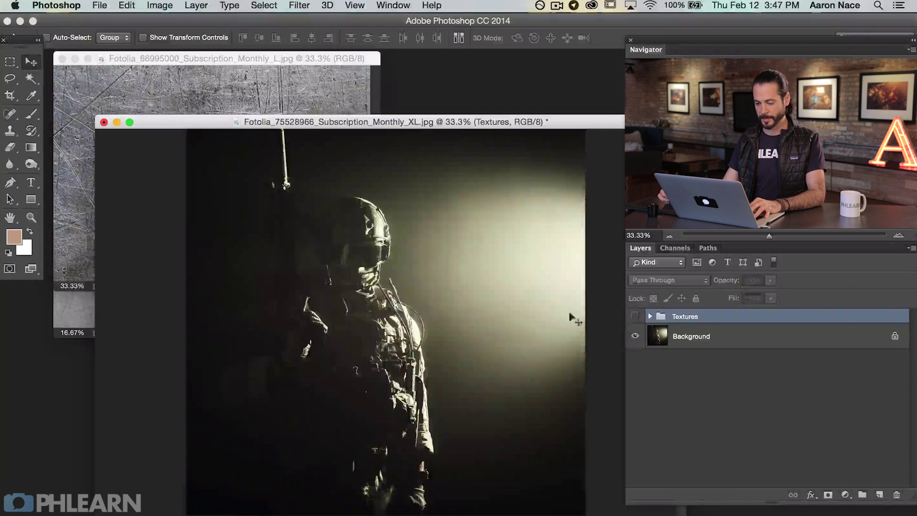
Close the two original texture documents and show the soldier document in full-screen view.
left_click(313, 61)
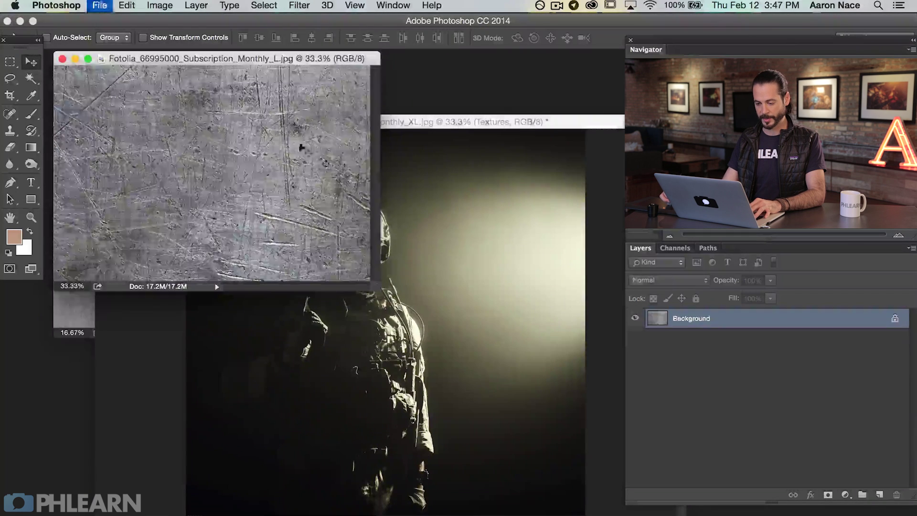
key("super+w")
left_click(84, 171)
key("super+w")
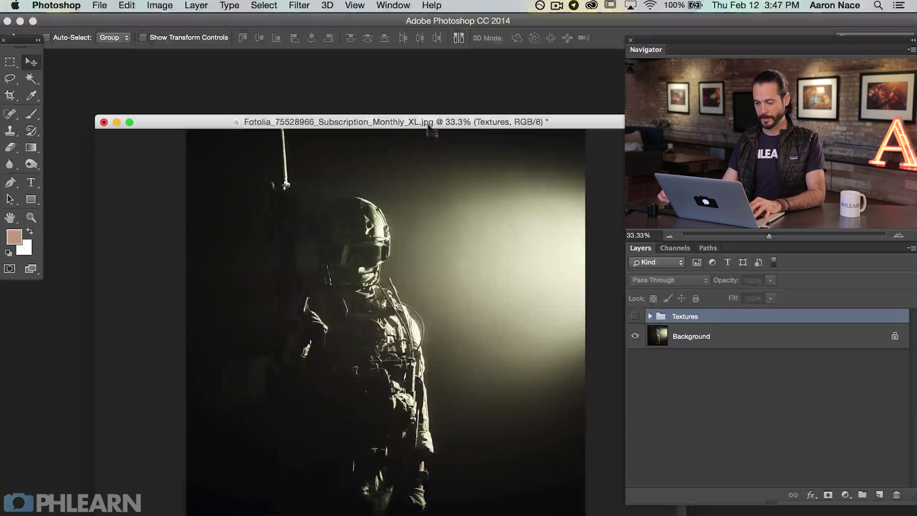
left_click_drag(426, 123, 409, 117)
key("f")
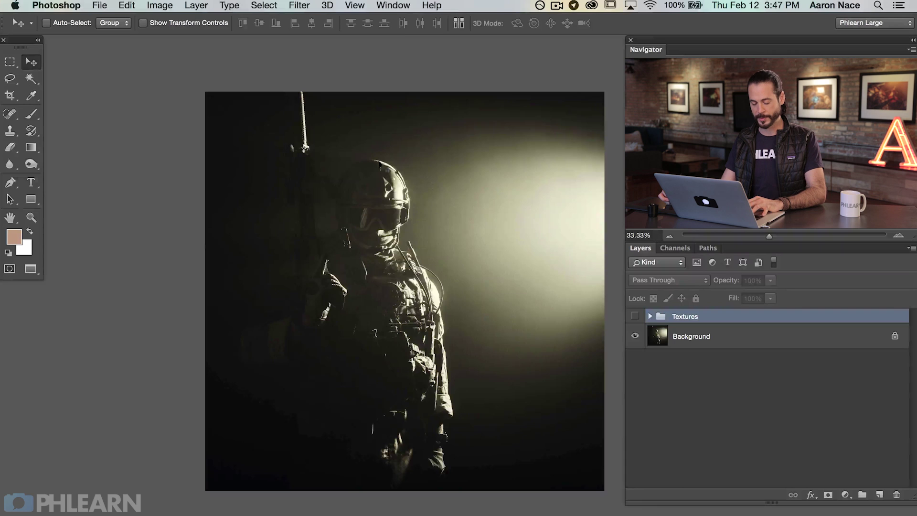
Crop the soldier image to about 14 by 11 in with Delete Cropped Pixels off, leaving empty canvas on its dark side.
key("c")
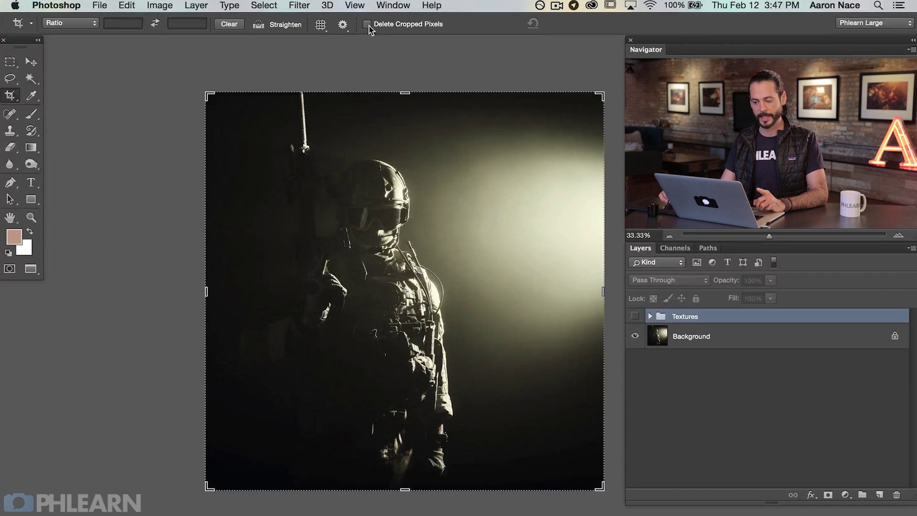
left_click(367, 25)
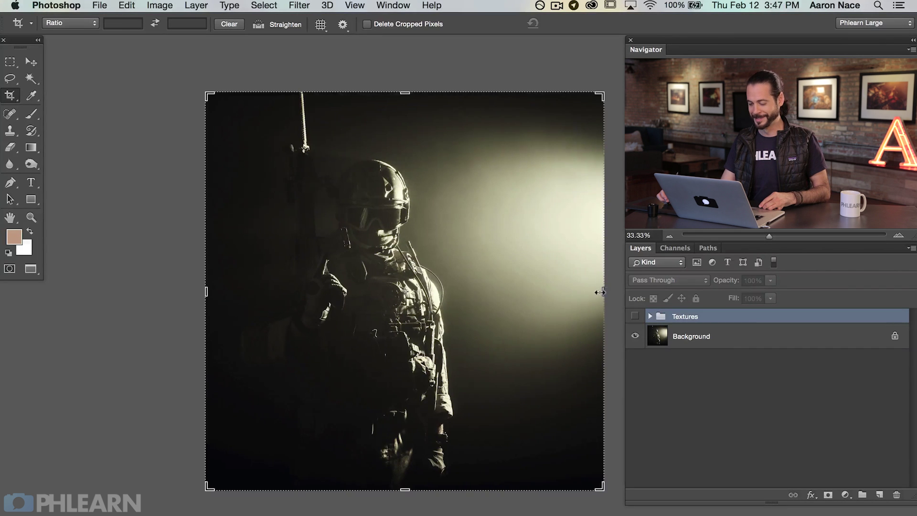
left_click_drag(600, 293, 549, 289)
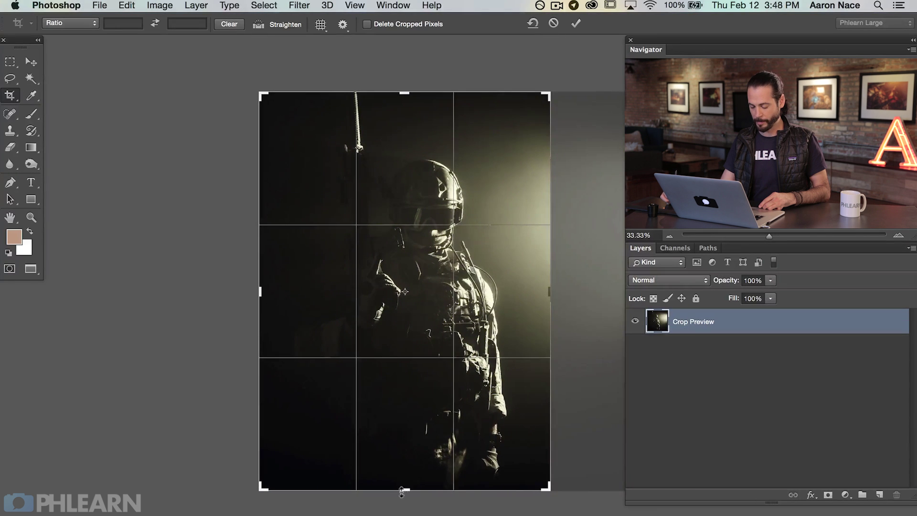
left_click_drag(402, 492, 400, 456)
left_click_drag(261, 292, 190, 289)
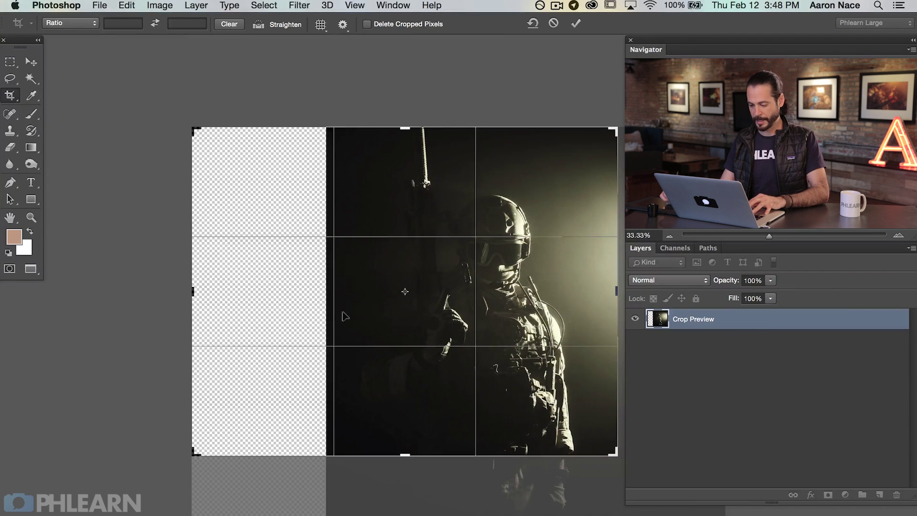
left_click_drag(583, 432, 586, 451)
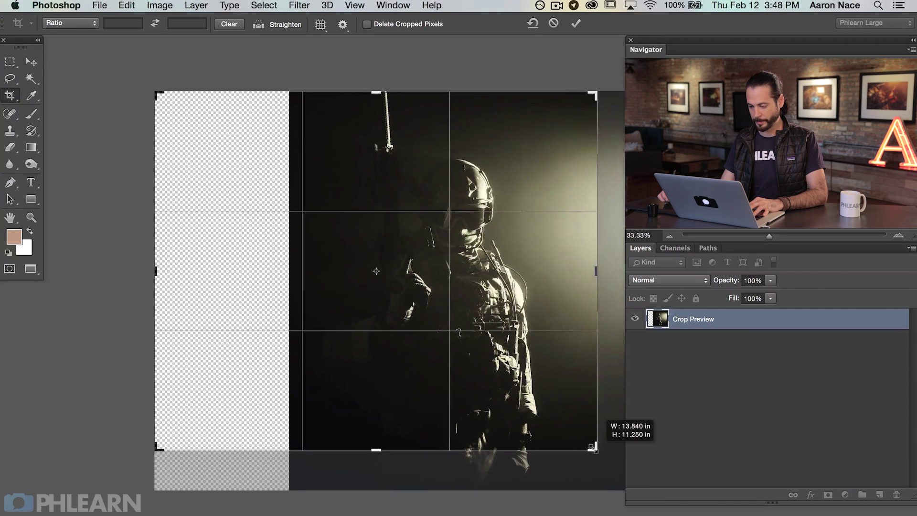
left_click_drag(535, 400, 554, 401)
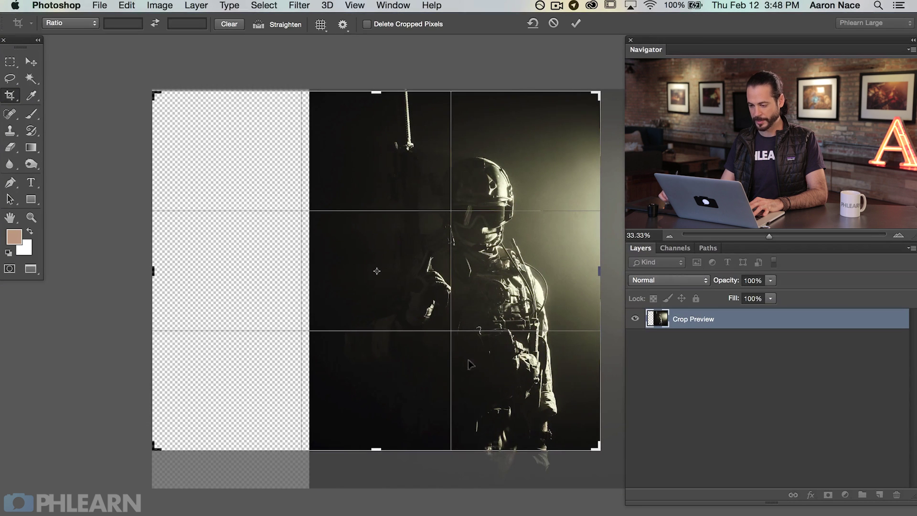
left_click(577, 24)
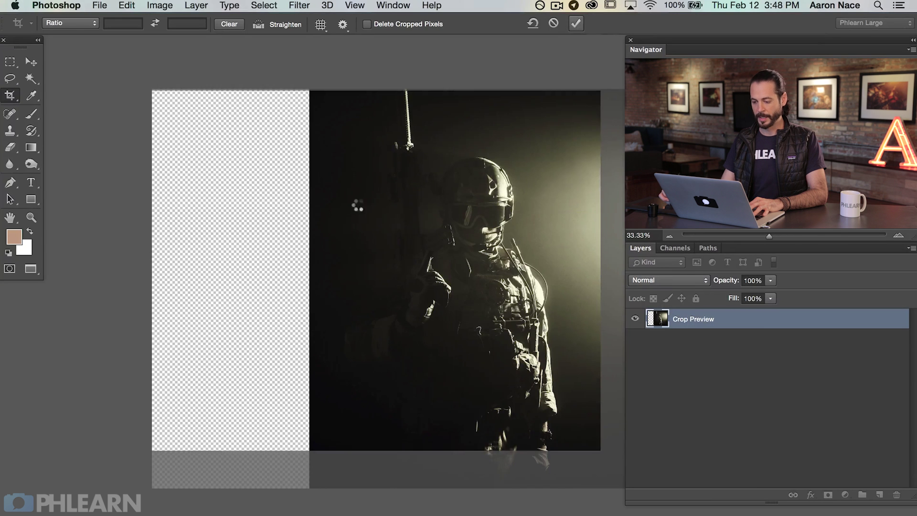
Add a solid color fill layer in black (000000) and place it beneath Layer 0.
left_click_drag(452, 323, 355, 263)
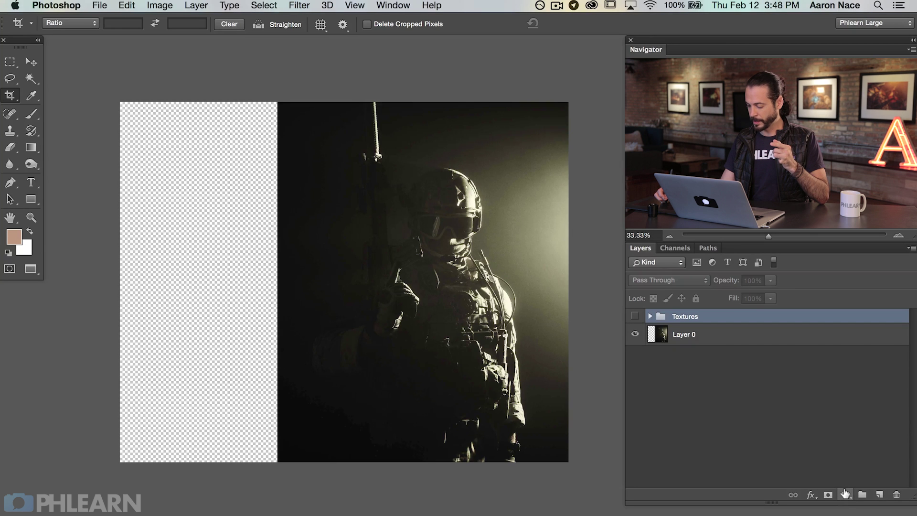
left_click(844, 495)
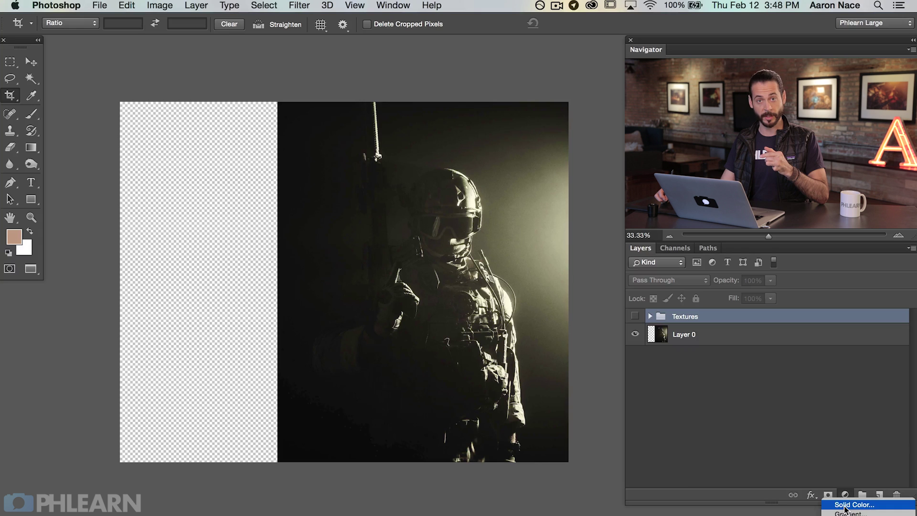
left_click(844, 505)
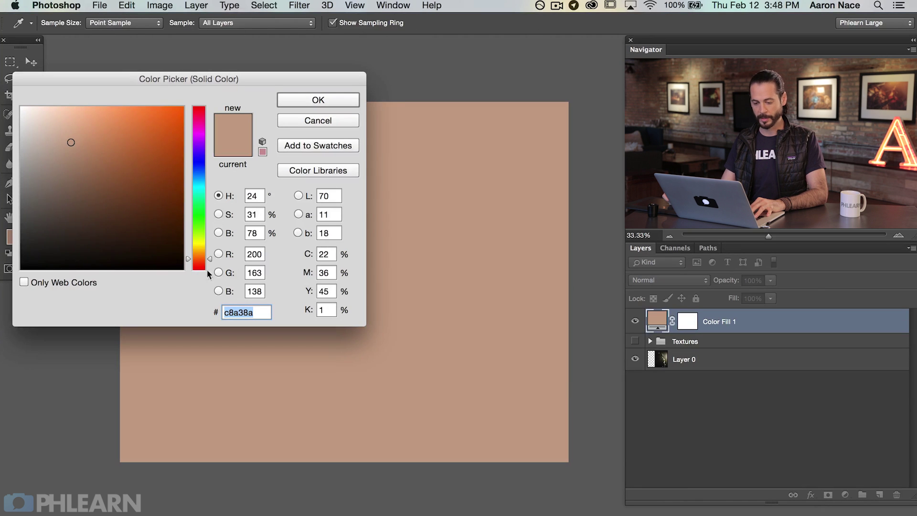
type("000000")
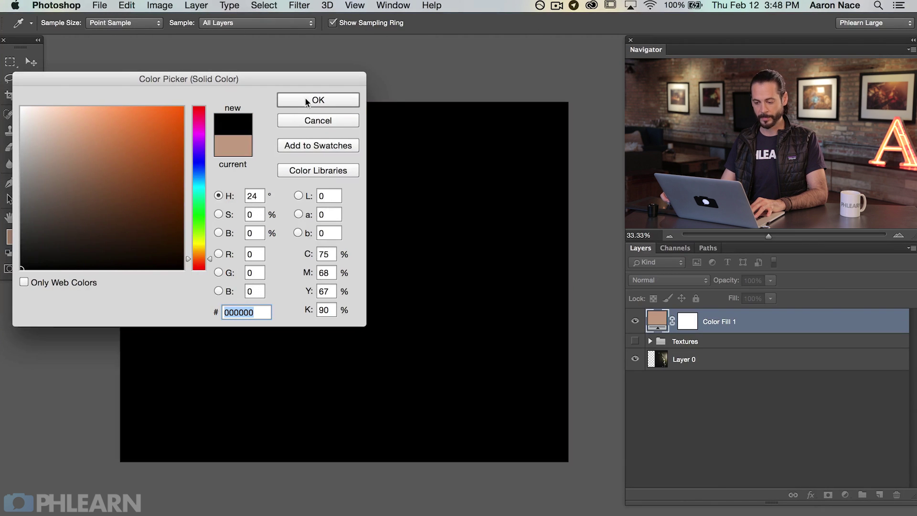
left_click(308, 99)
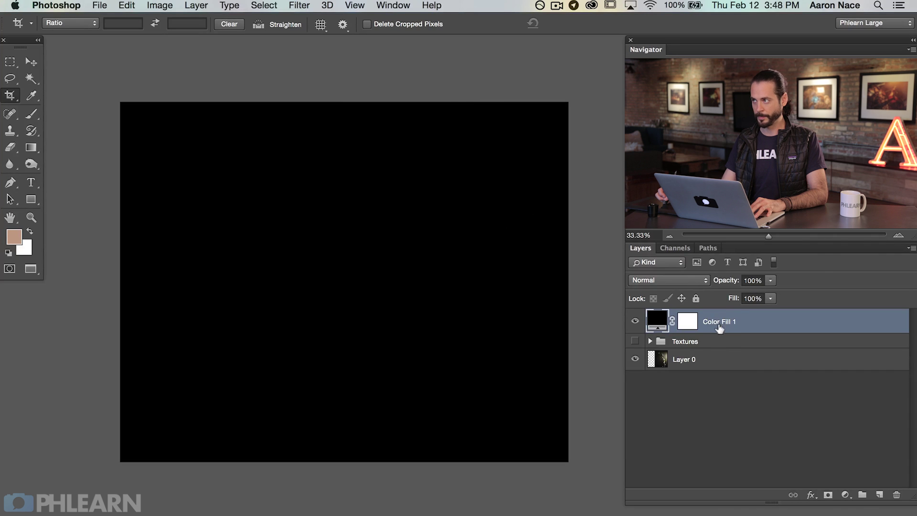
left_click_drag(708, 317, 759, 379)
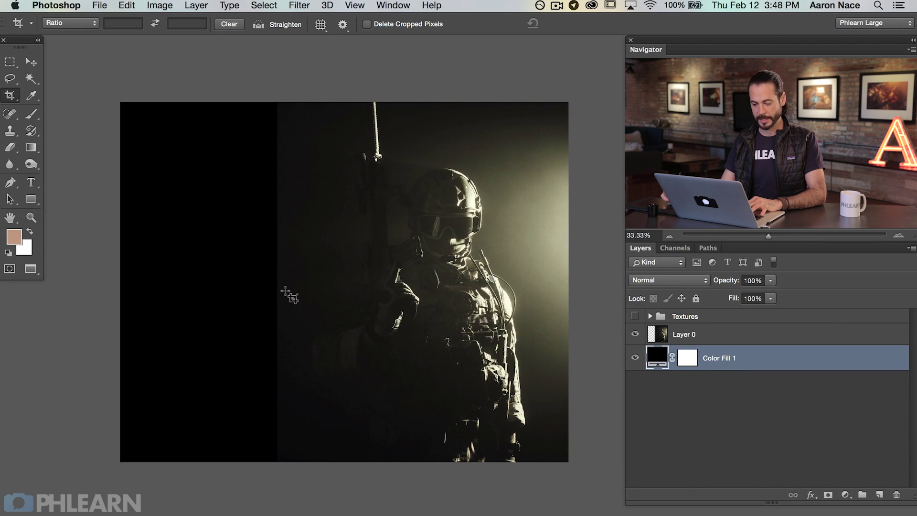
Extend the canvas further on the black side with the Crop tool.
left_click(188, 287)
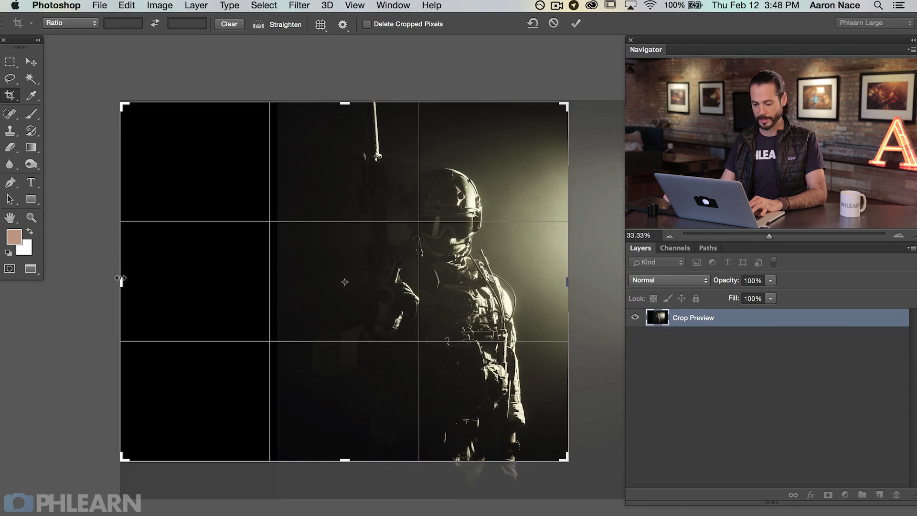
left_click_drag(121, 277, 93, 279)
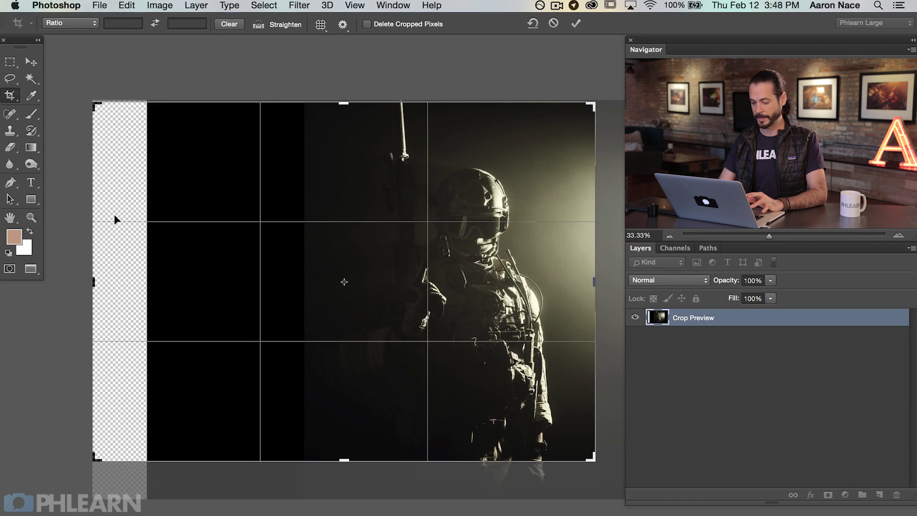
key("Return")
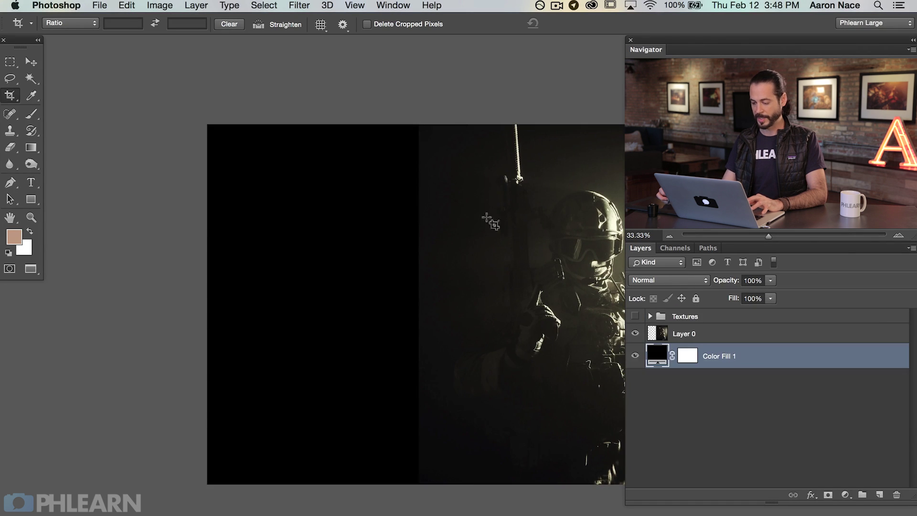
Add a Levels adjustment layer above Layer 0, raising the midtones to 9.99 and resetting the black point to expose the photo's edge.
left_click_drag(497, 367, 389, 364)
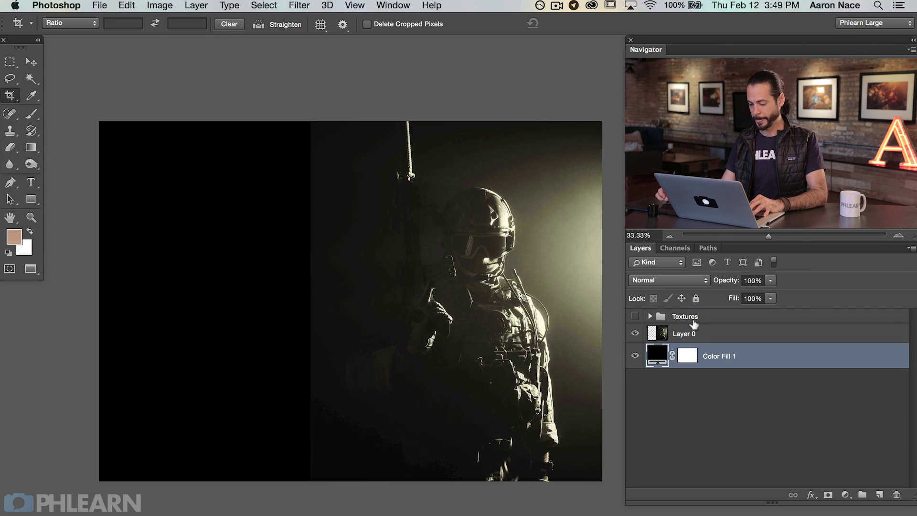
key("super")
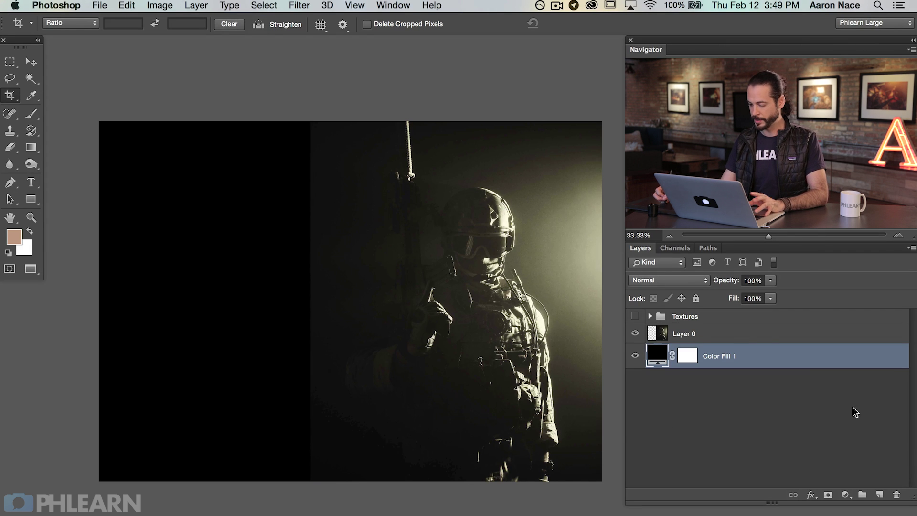
left_click(786, 329)
left_click(845, 494)
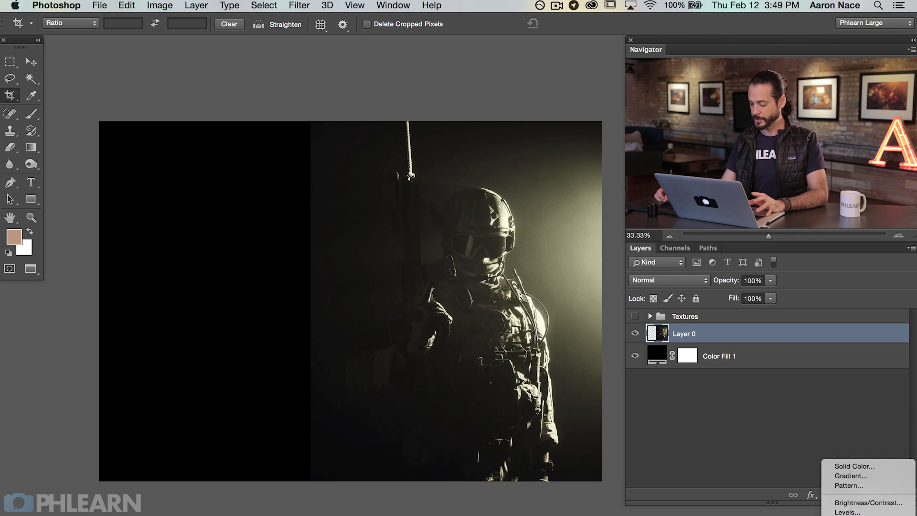
left_click(847, 513)
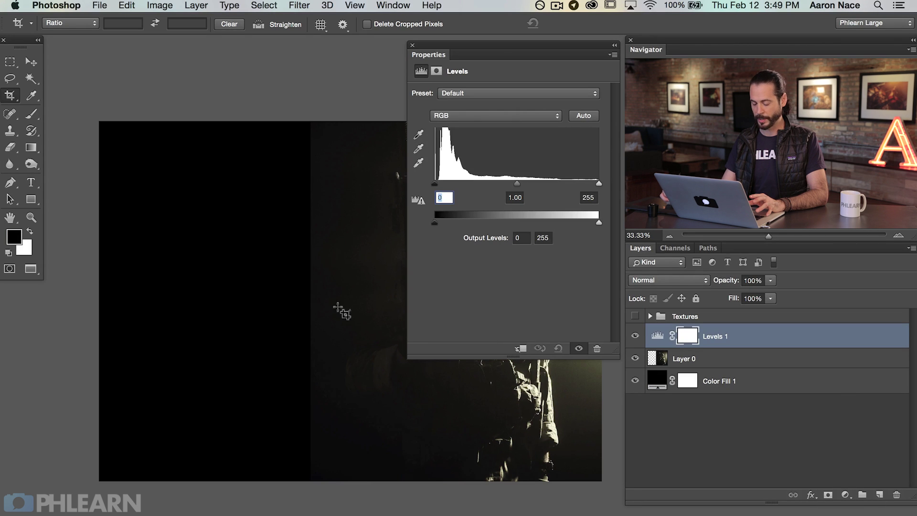
left_click_drag(521, 181, 463, 189)
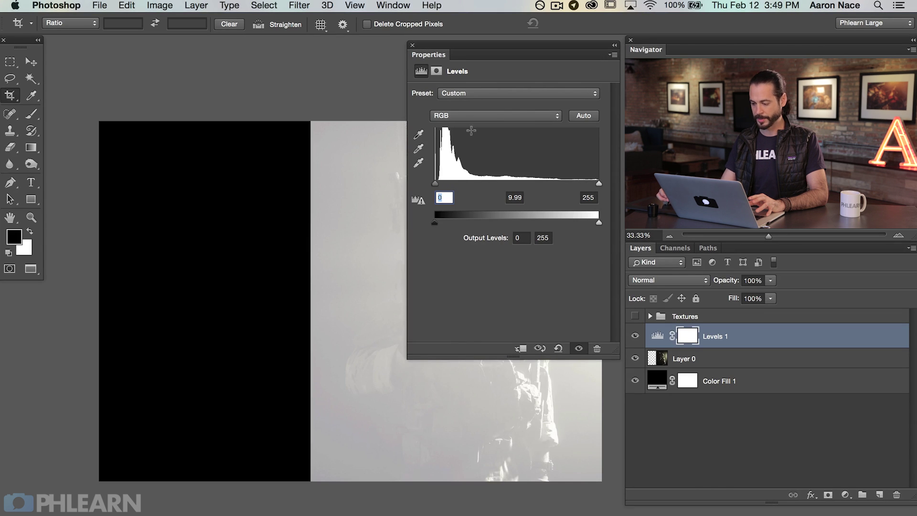
left_click_drag(436, 185, 467, 189)
left_click(413, 46)
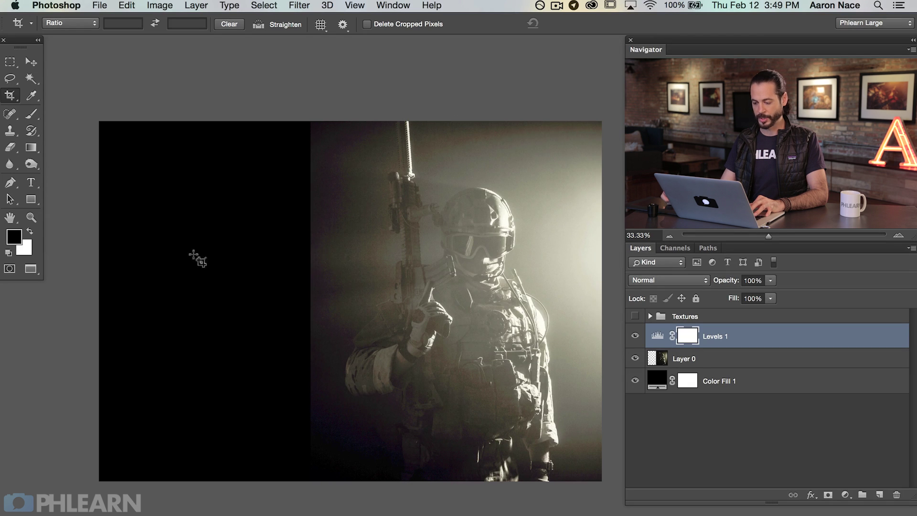
Add a layer mask to Layer 0 and draw a short horizontal black-to-transparent gradient across the photo's hard edge to blend it into the black.
left_click(706, 356)
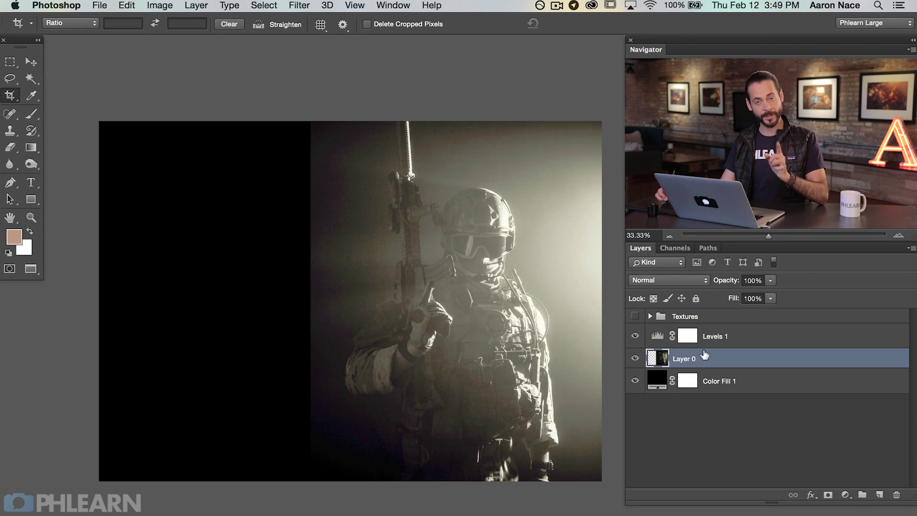
left_click(634, 358)
left_click(635, 359)
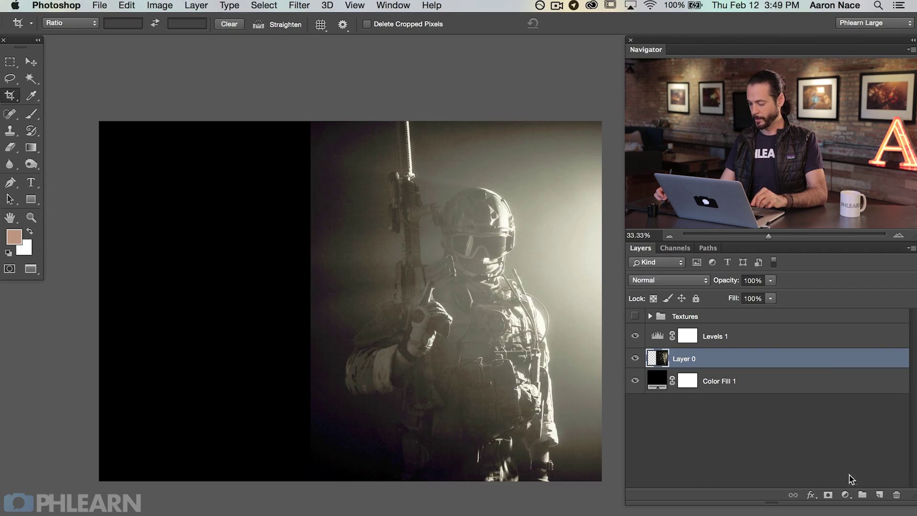
left_click(827, 495)
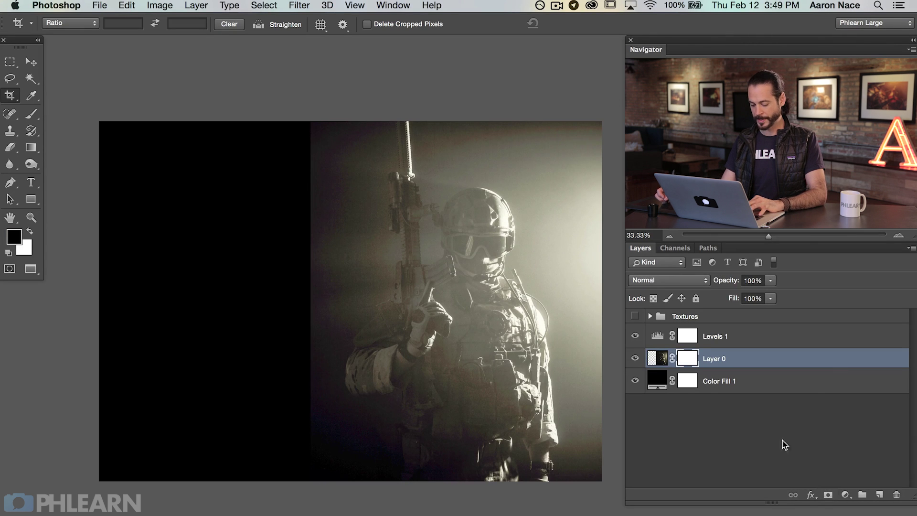
key("g")
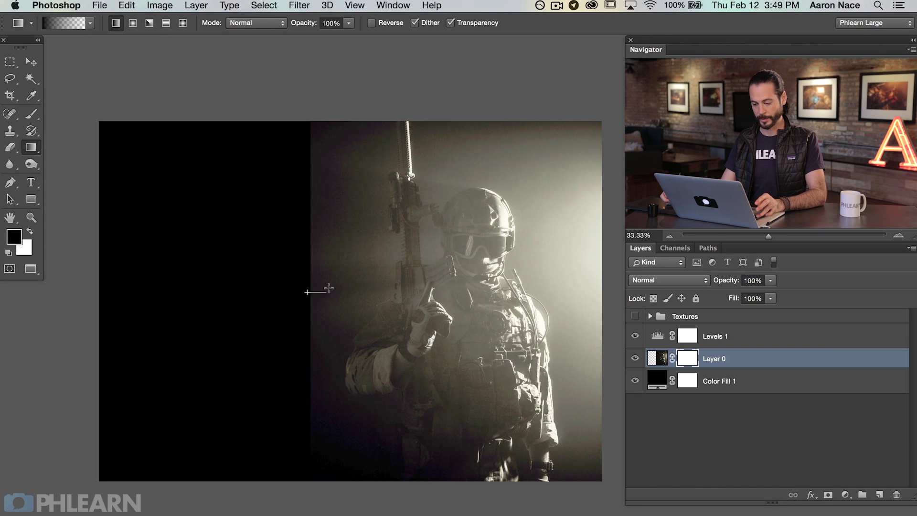
left_click_drag(374, 284, 377, 290)
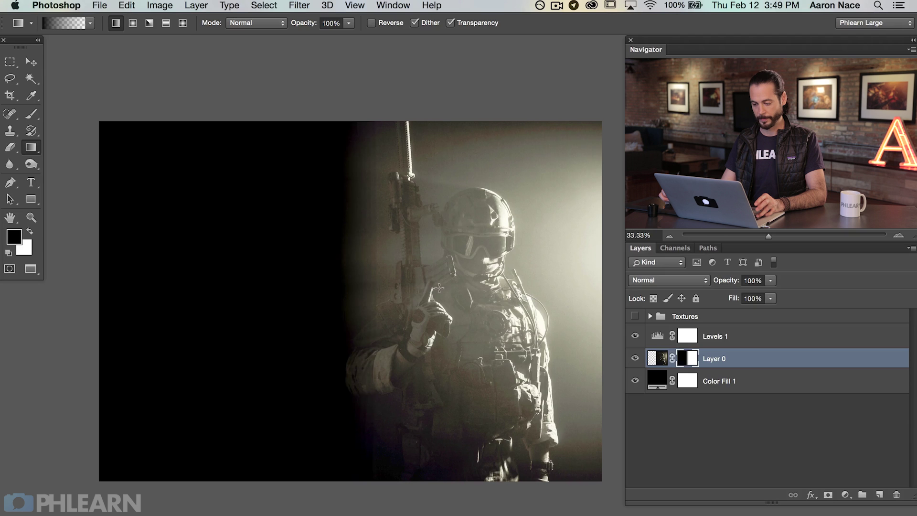
Hide the Levels 1 adjustment and compare the image with Layer 0 switched off and on.
left_click(635, 337)
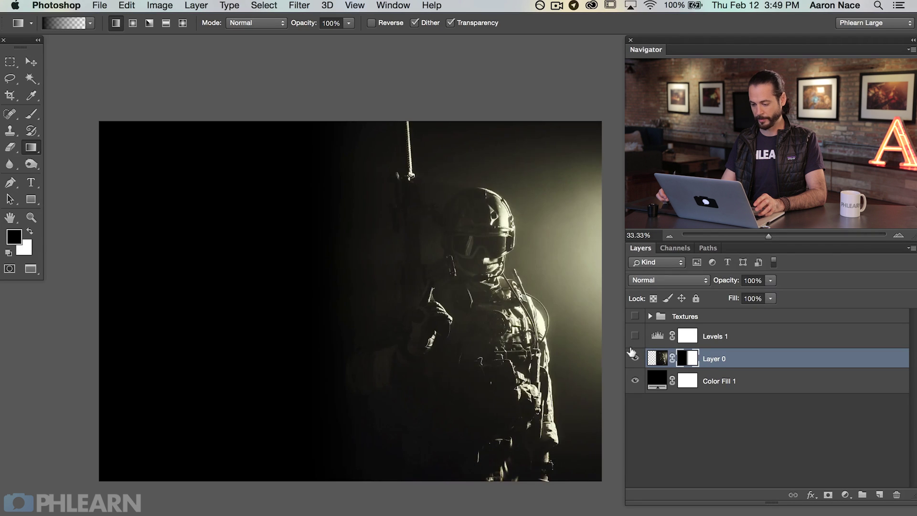
left_click(634, 358)
left_click(635, 358)
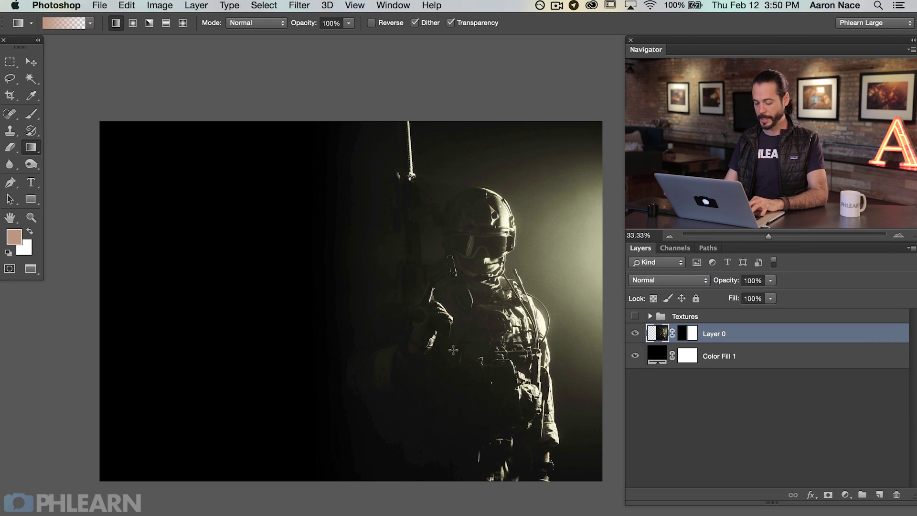
Set up the Type tool with the Call Of Ops Duty Regular font in the character settings.
key("t")
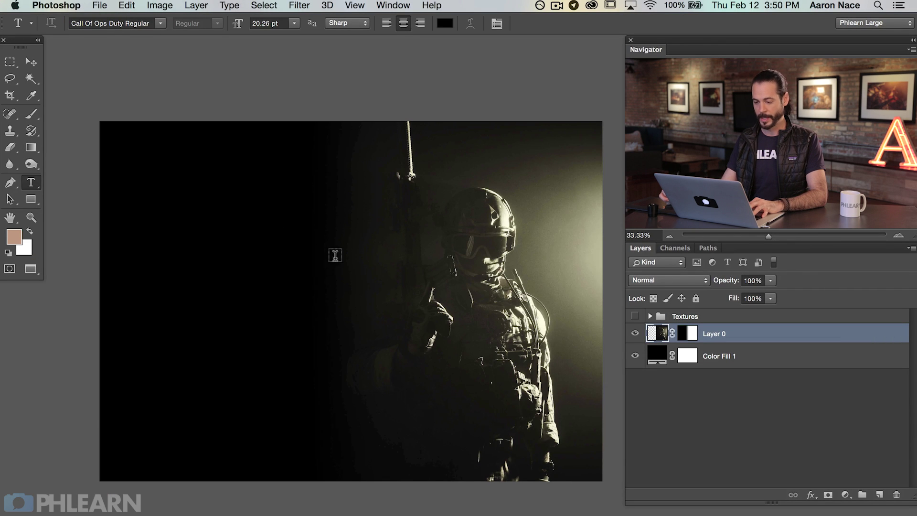
left_click(394, 5)
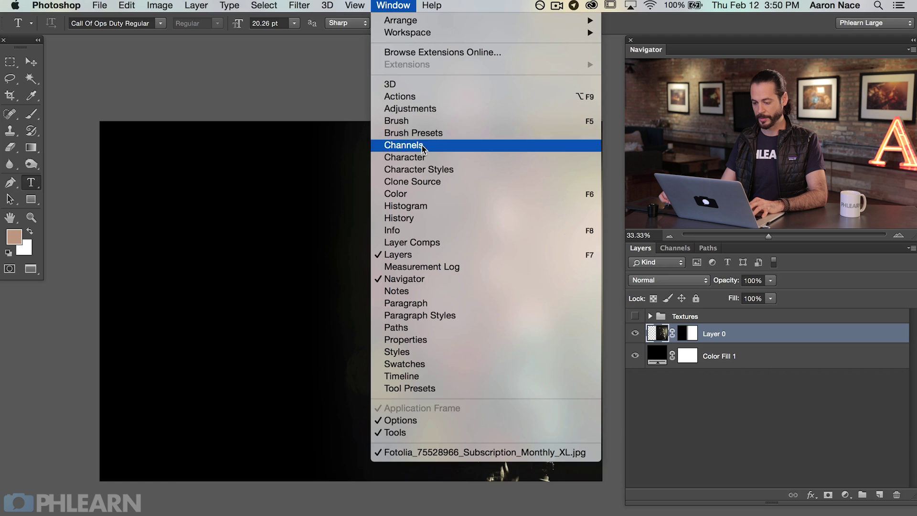
left_click(405, 157)
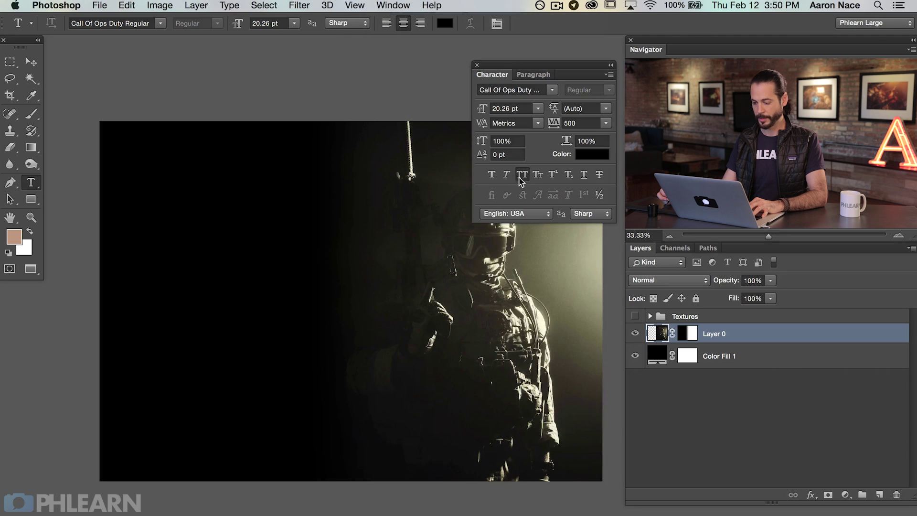
left_click(552, 90)
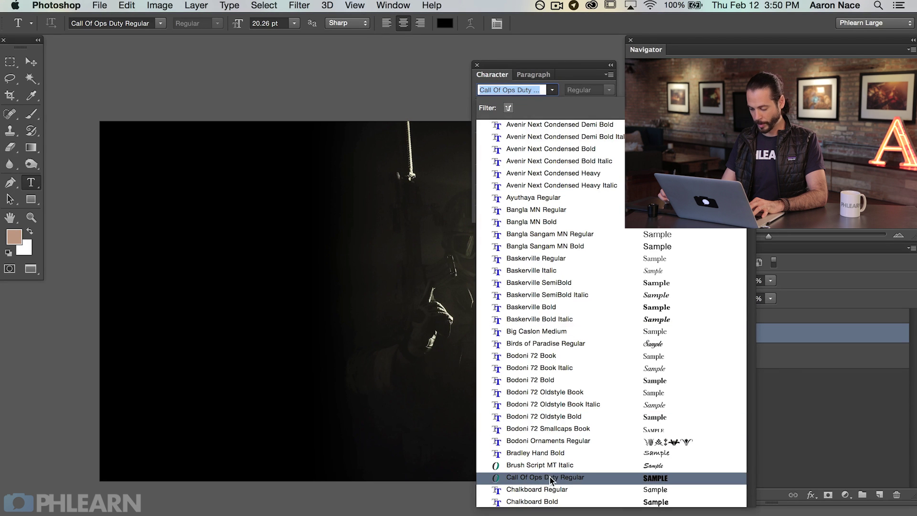
left_click(620, 479)
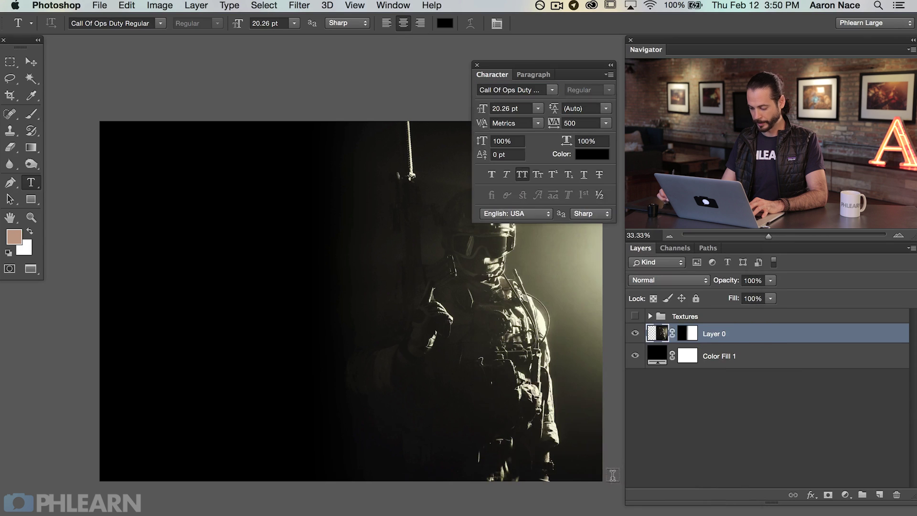
Create the text CALL on the black area beside the soldier and color it white (ffffff).
left_click(160, 290)
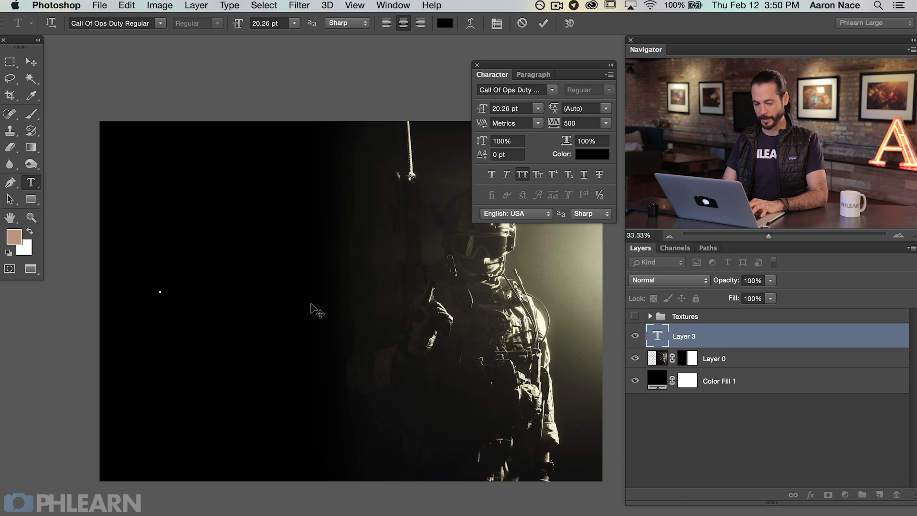
type("CALL")
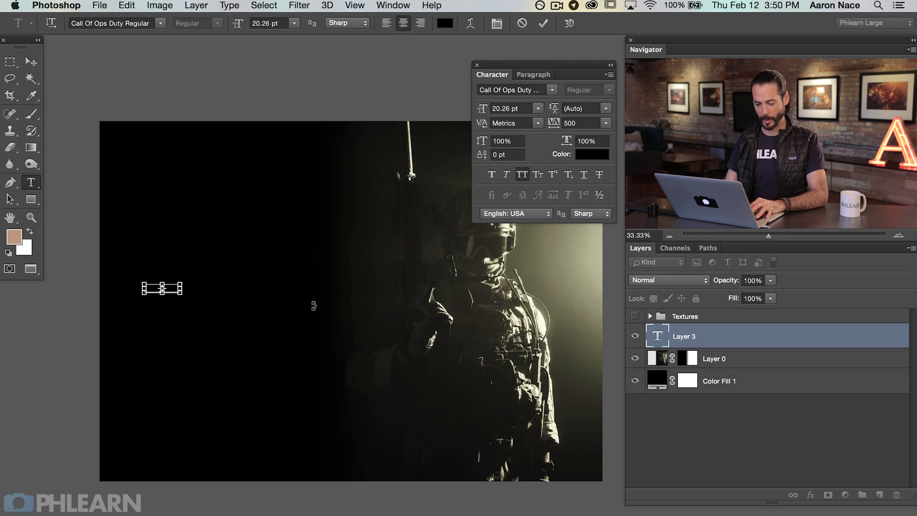
key("super+Return")
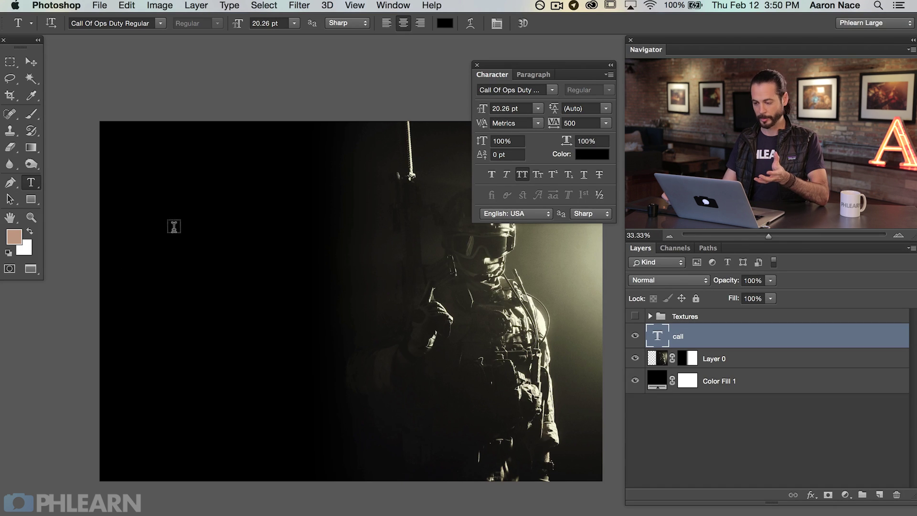
left_click(582, 154)
type("ffffff")
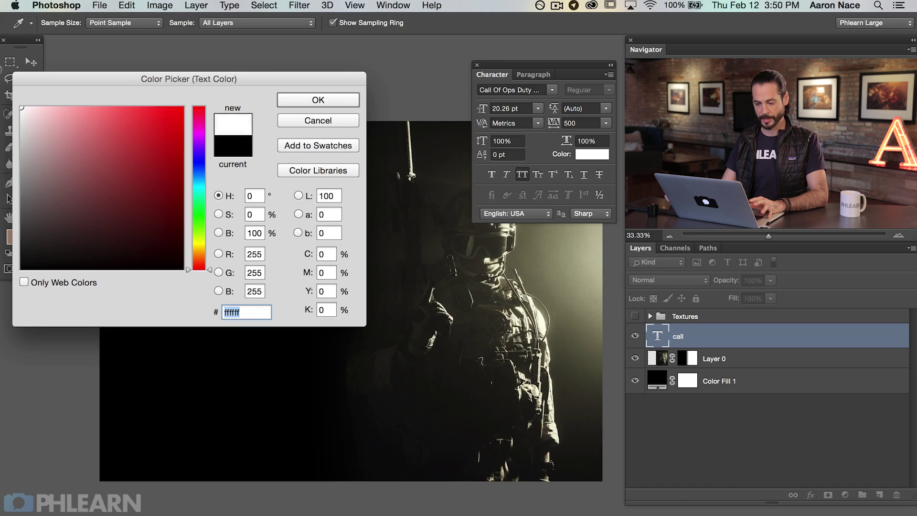
left_click(293, 99)
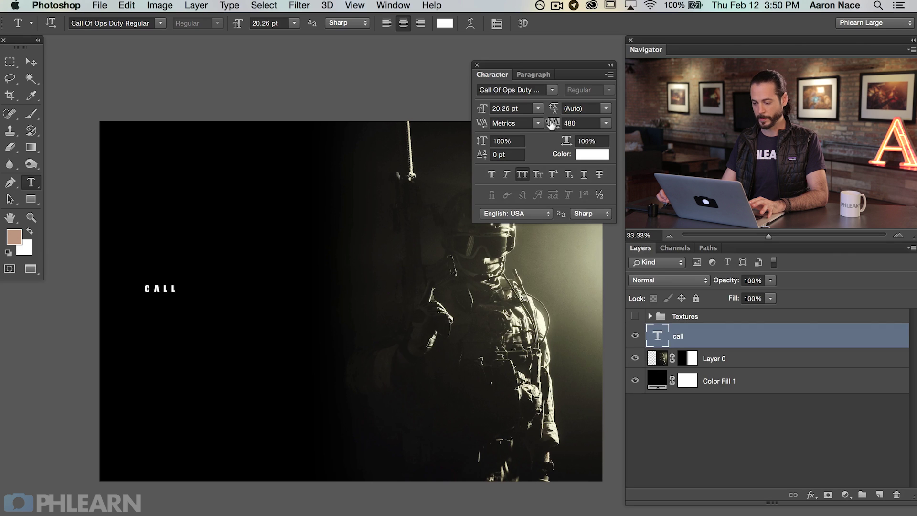
Try wide tracking values of 1840 and 1060 on the CALL text.
left_click(584, 124)
type("1840")
key("Return")
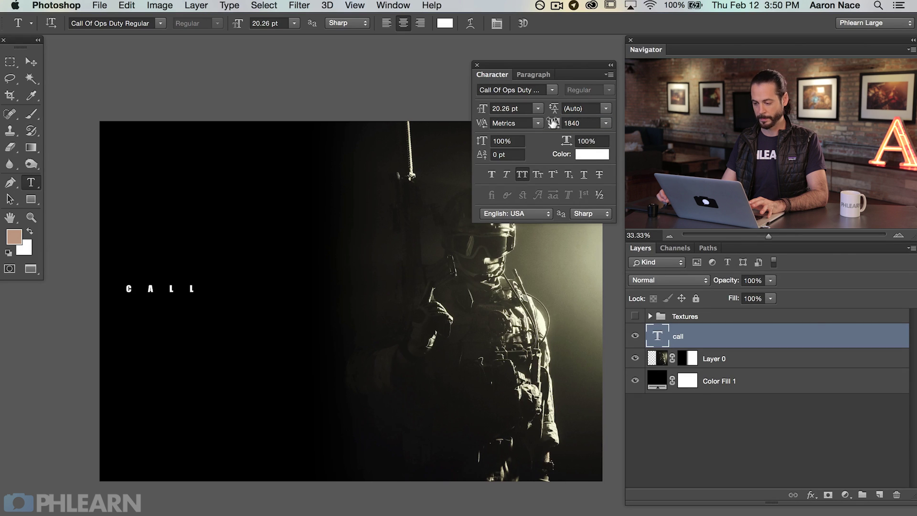
left_click_drag(553, 123, 537, 122)
Set the tracking of the CALL text to 0.
left_click(604, 124)
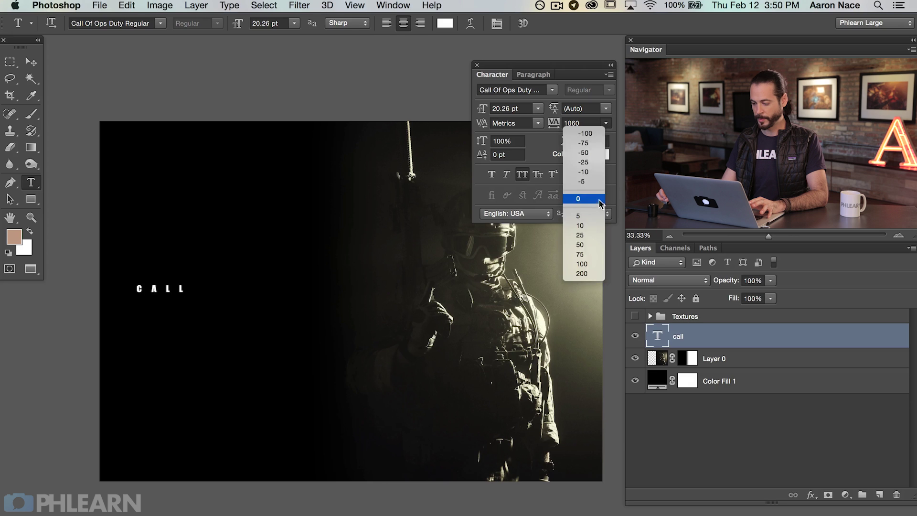
left_click(594, 198)
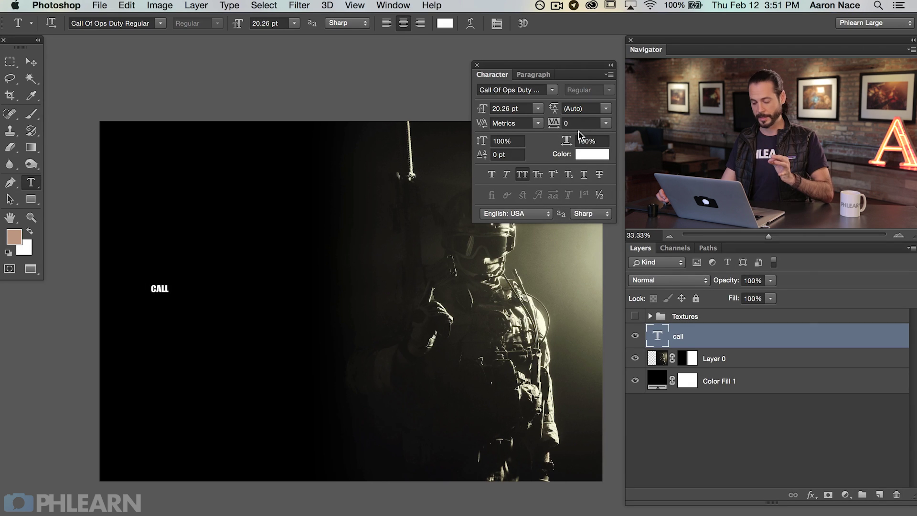
left_click(605, 124)
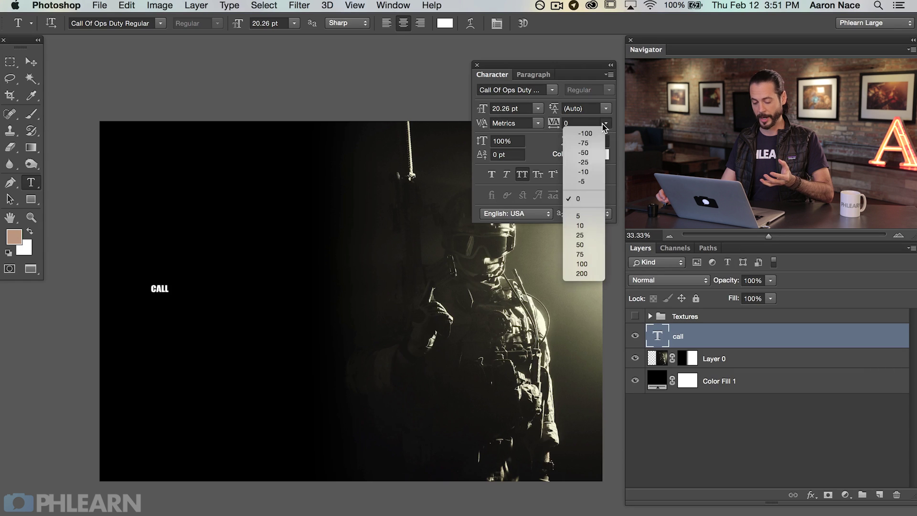
left_click(604, 122)
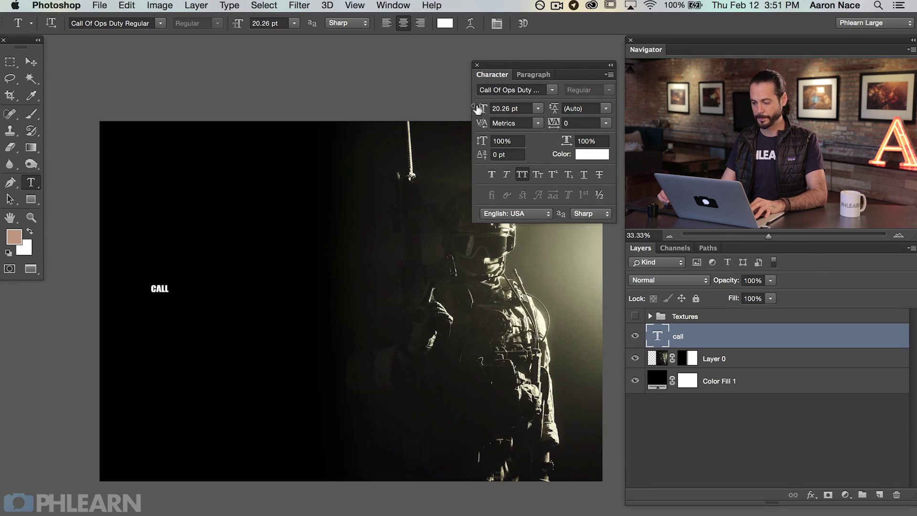
Enlarge the CALL text to 109.26 pt and move it slightly up and inward from the canvas edge.
left_click_drag(476, 107, 549, 104)
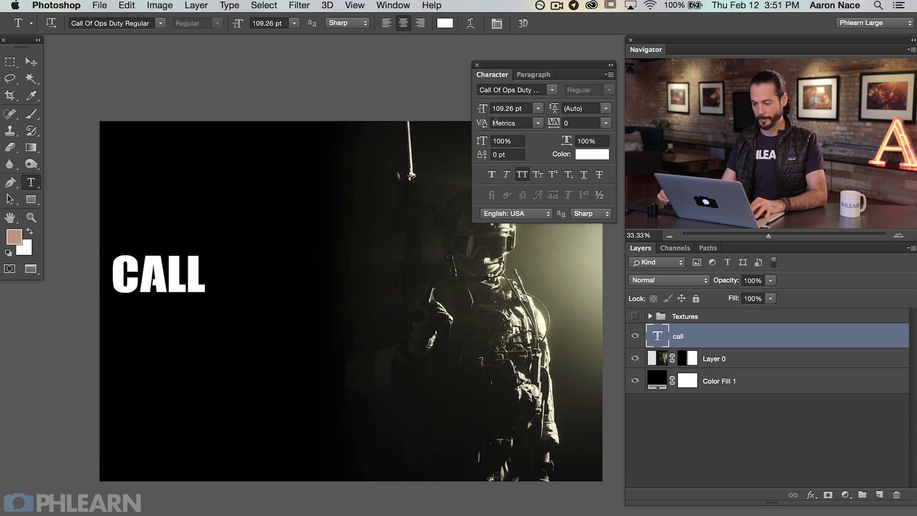
key("v")
left_click_drag(194, 288, 202, 281)
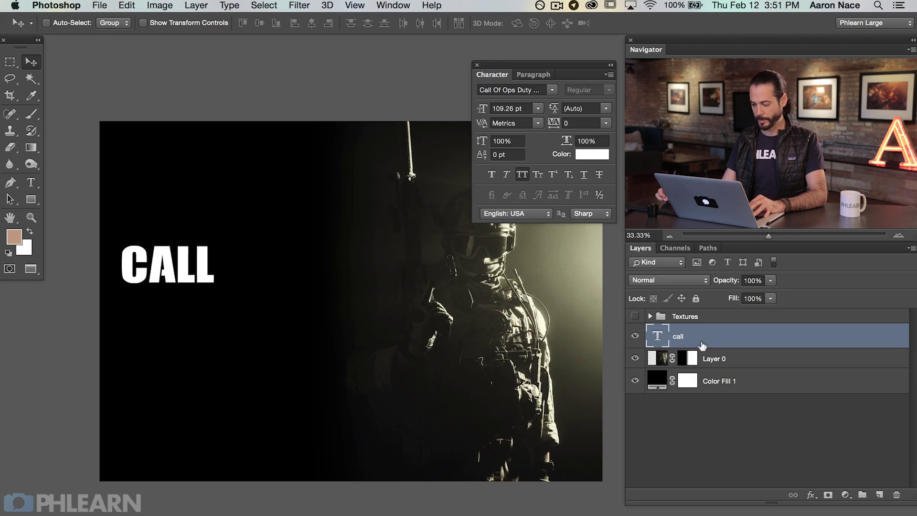
Duplicate the CALL text layer, place the copy beside the original toward the soldier, and change its wording to DUTY.
key("alt+Right")
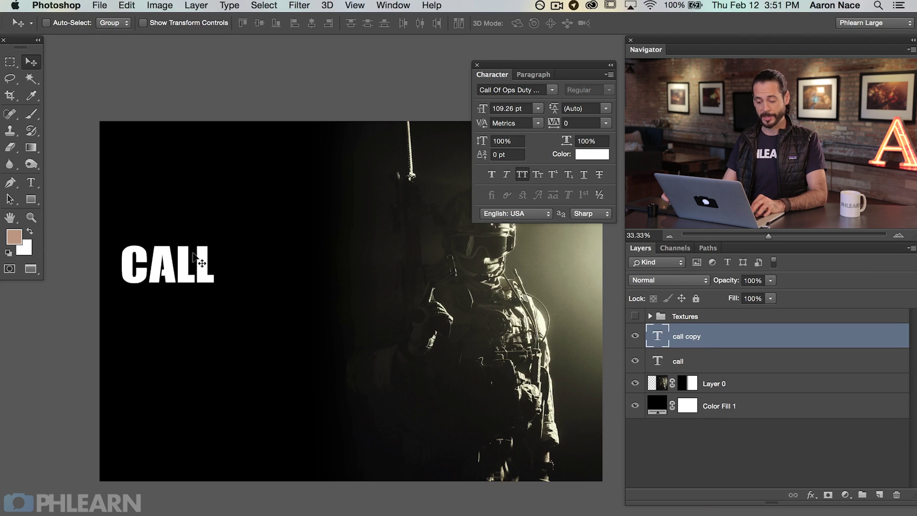
left_click_drag(180, 330, 314, 319)
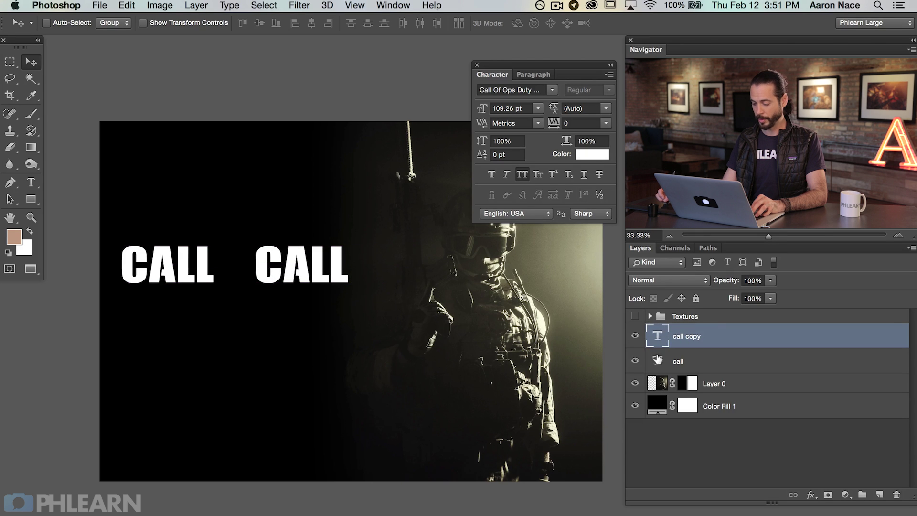
double_click(653, 337)
type("D")
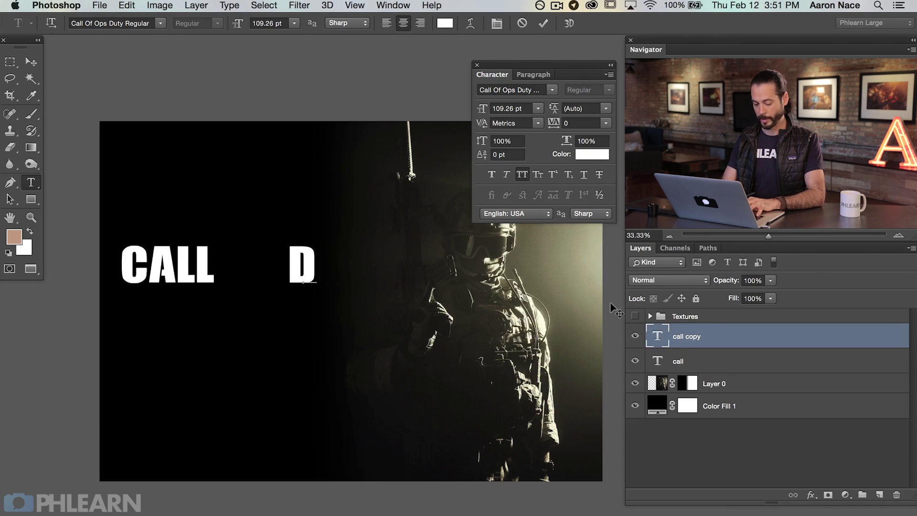
type("UTY")
key("super+Return")
key("v")
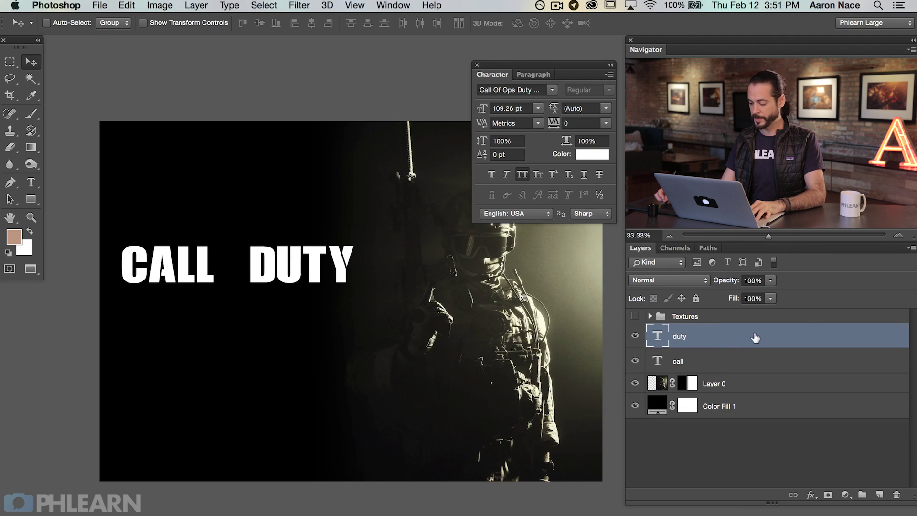
Duplicate the DUTY text layer, change the copy's wording to OF, and move it into the gap between CALL and DUTY.
left_click_drag(755, 337, 879, 494)
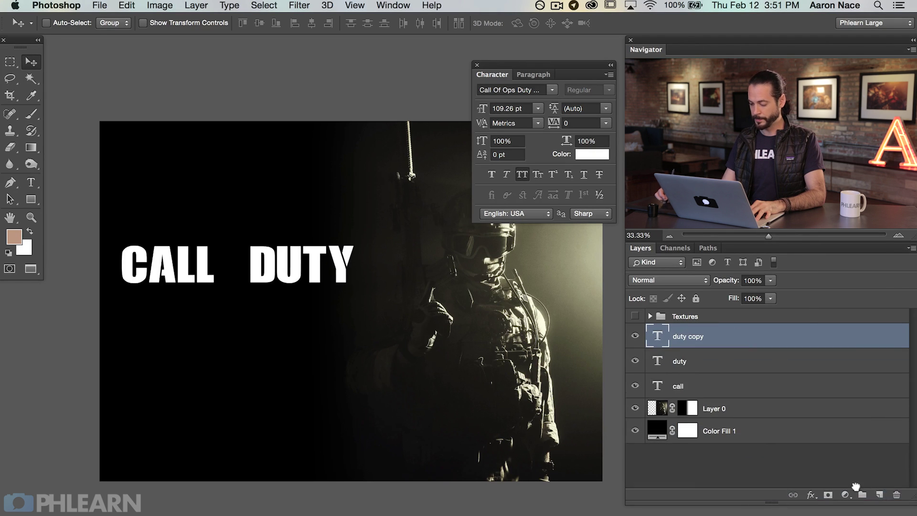
double_click(657, 336)
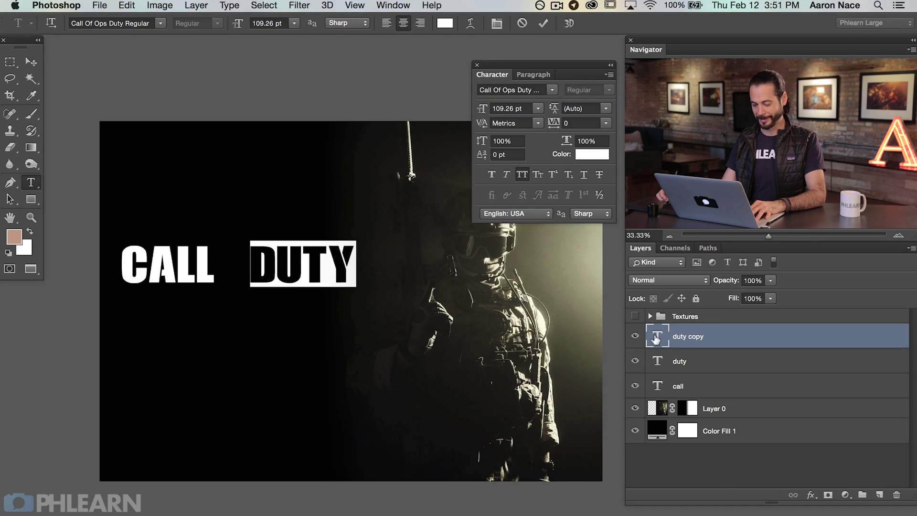
type("of")
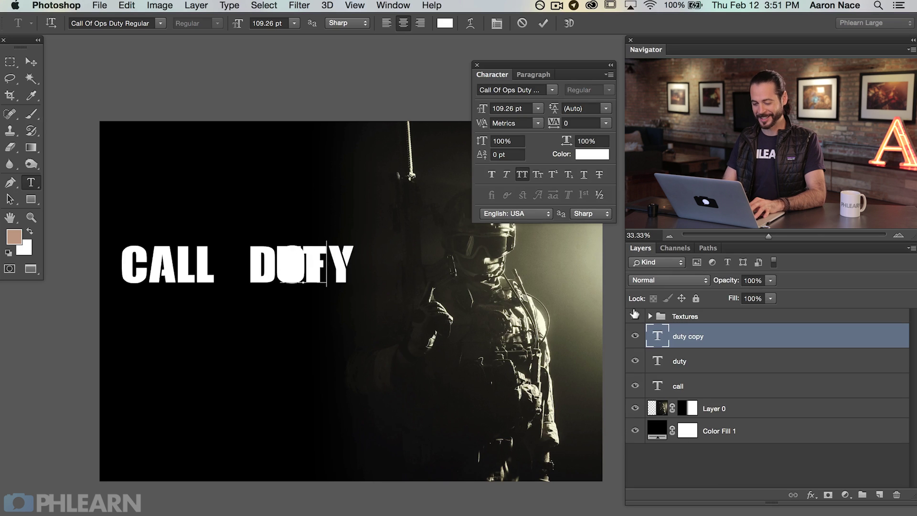
key("super+Return")
key("v")
left_click_drag(357, 320, 293, 317)
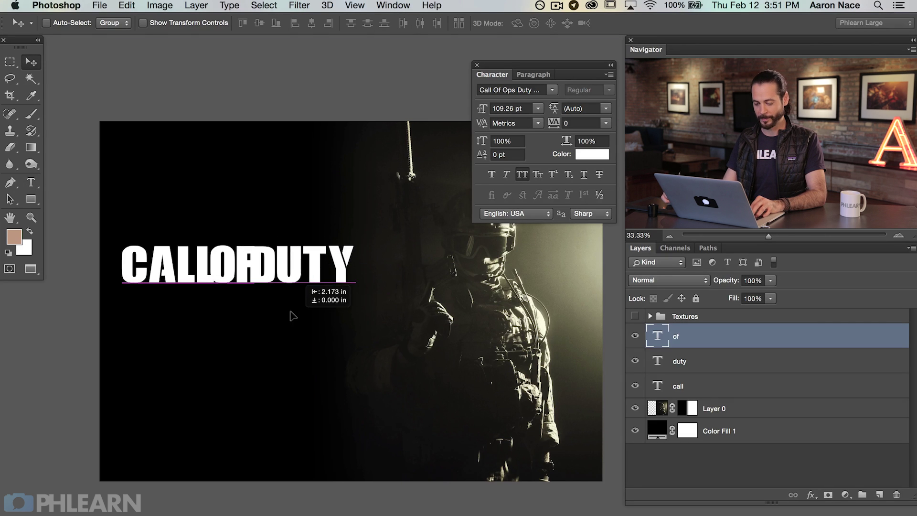
Reduce the OF text to 48.26 pt and raise it close against the upper end of CALL.
left_click_drag(484, 106, 457, 133)
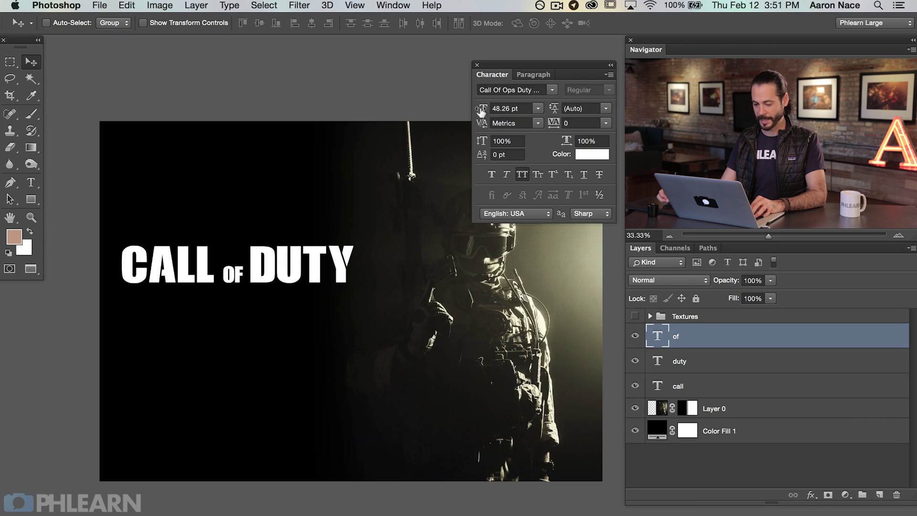
left_click_drag(345, 354, 337, 330)
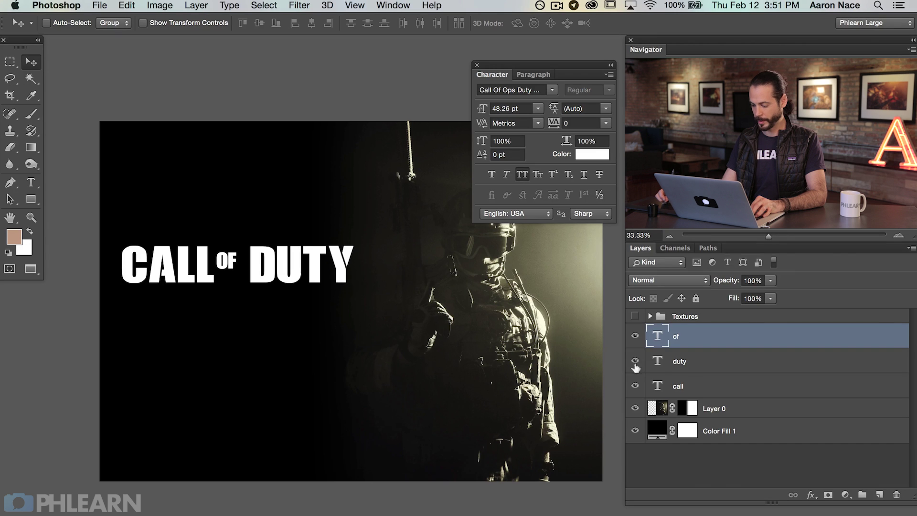
Move the DUTY text slightly toward OF to even out the title's word spacing.
left_click(692, 357)
left_click_drag(459, 410, 453, 410)
left_click_drag(380, 368, 345, 354)
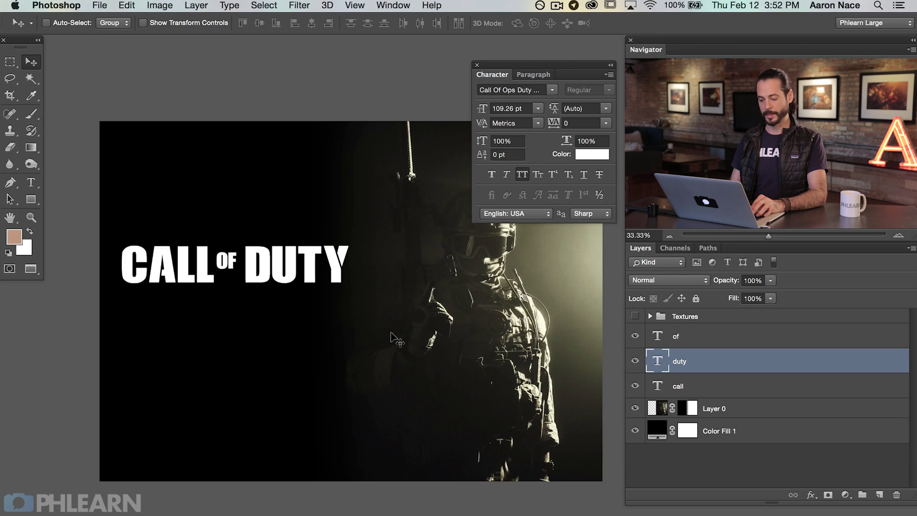
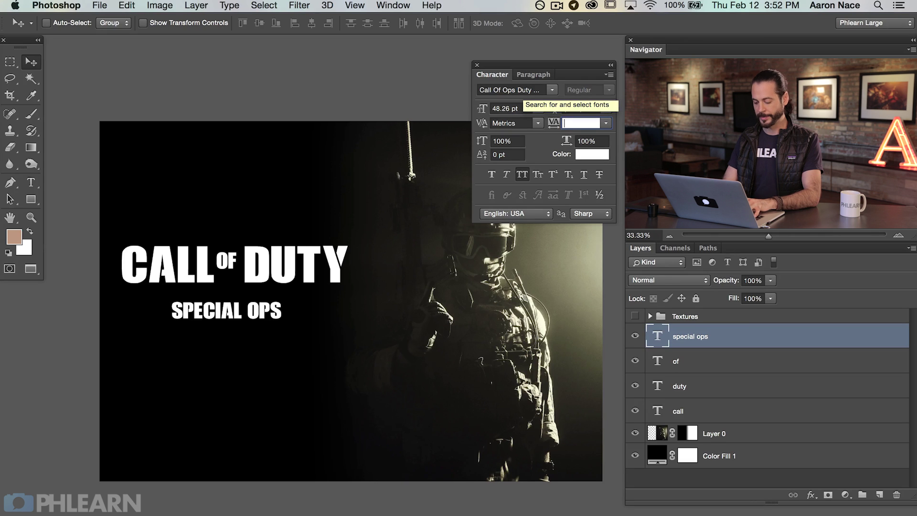
Widen the tracking of the SPECIAL OPS text, trying 400 and settling on 500.
type("400")
key("Return")
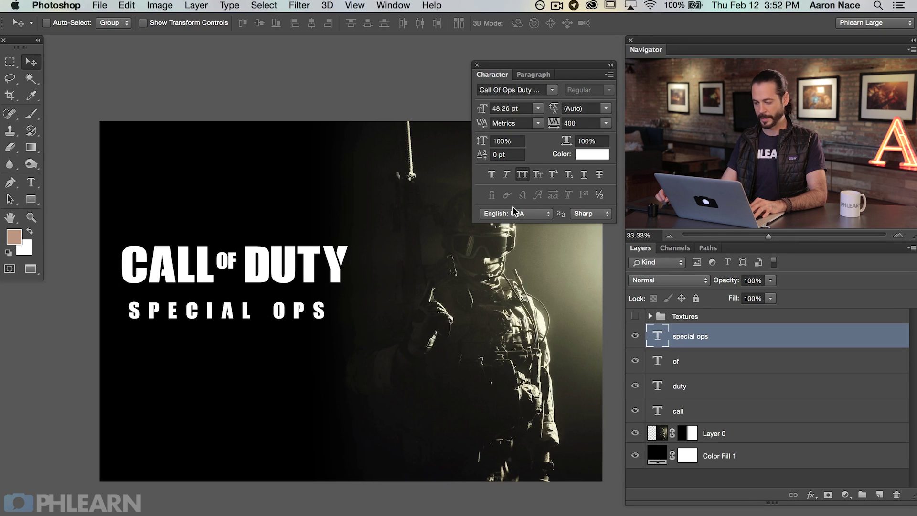
type("500")
key("Return")
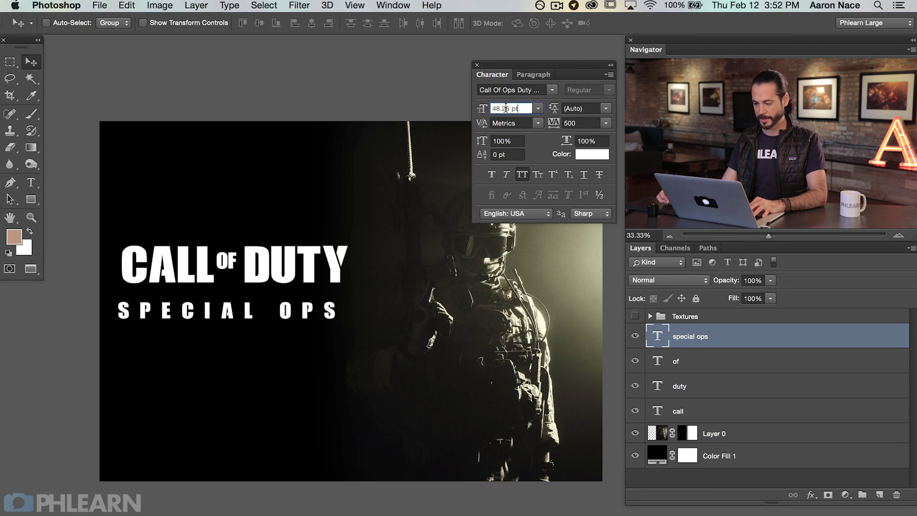
Set the SPECIAL OPS text size to 40 pt and move it up closer beneath the title.
type("40")
key("Return")
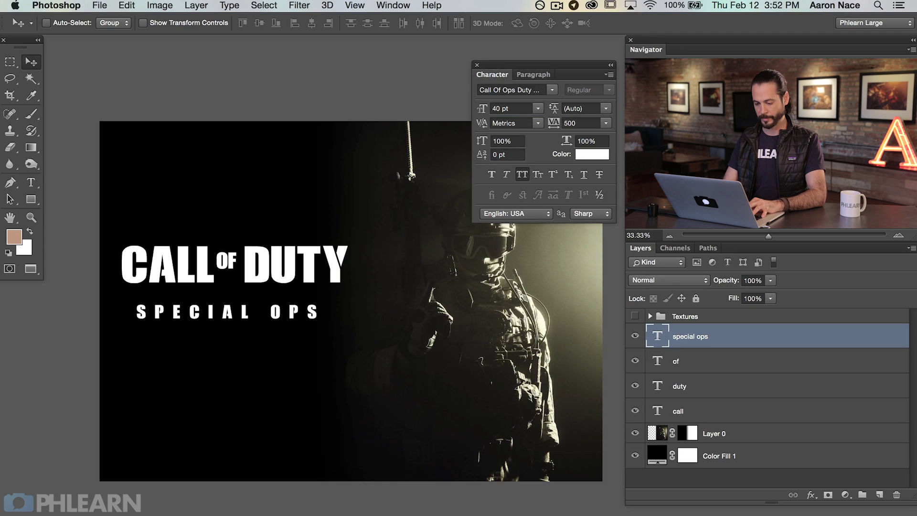
mouse_move(275, 355)
left_mouse_down()
mouse_move(272, 296)
mouse_move(276, 369)
left_mouse_up()
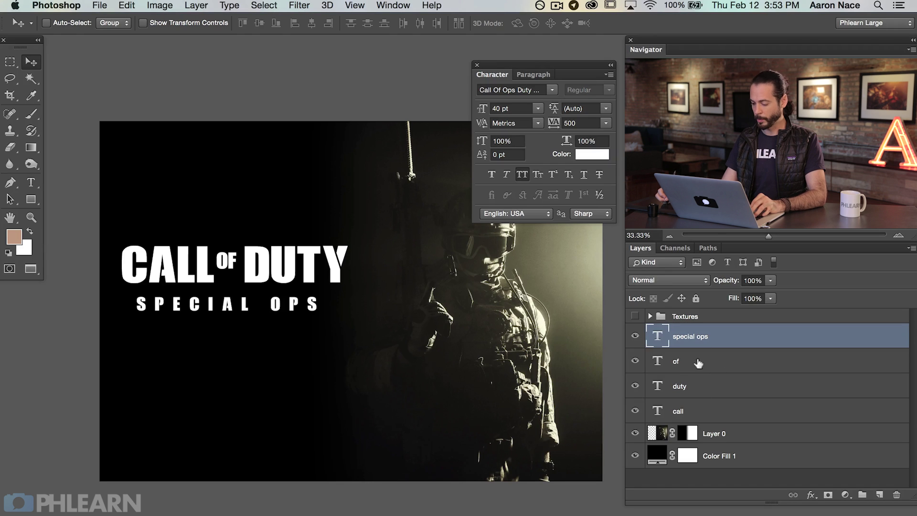
Group the of, duty and call layers and align SPECIAL OPS and the group on their horizontal centers.
left_click(683, 364)
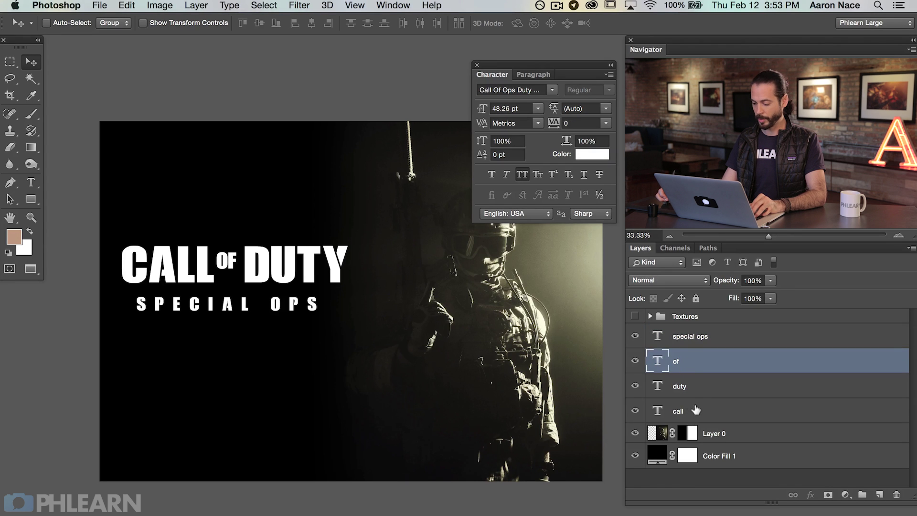
left_click(696, 410, "shift")
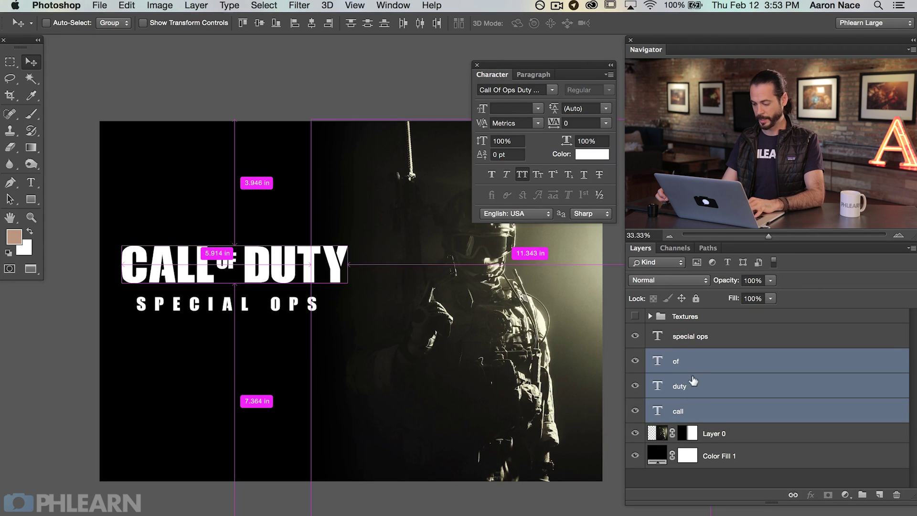
key("super+g")
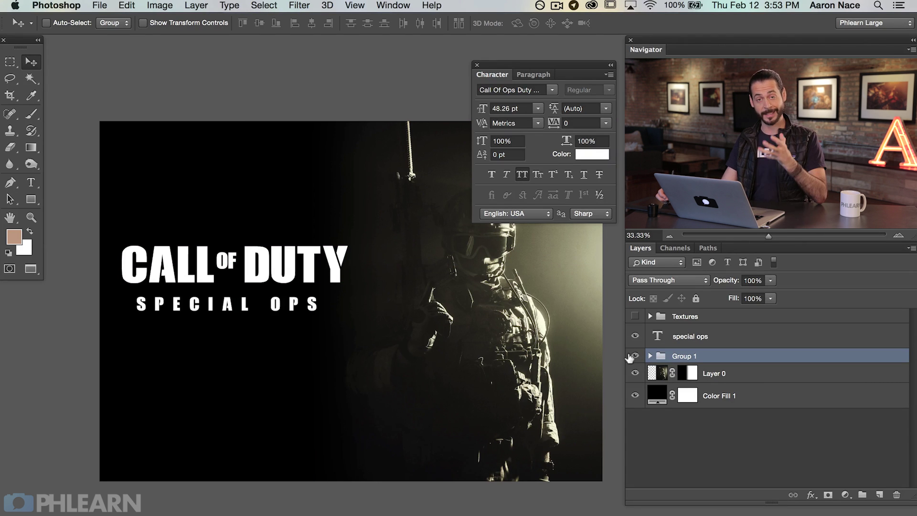
left_click(721, 338, "shift")
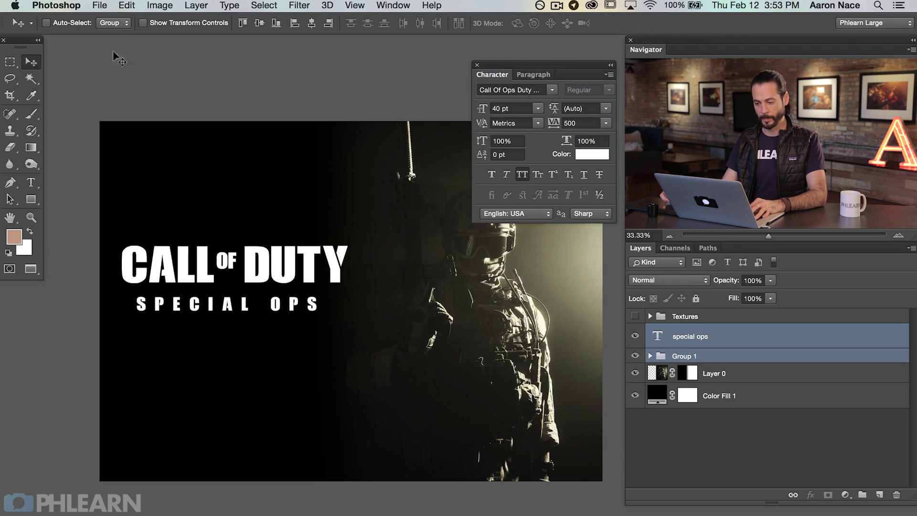
left_click(313, 24)
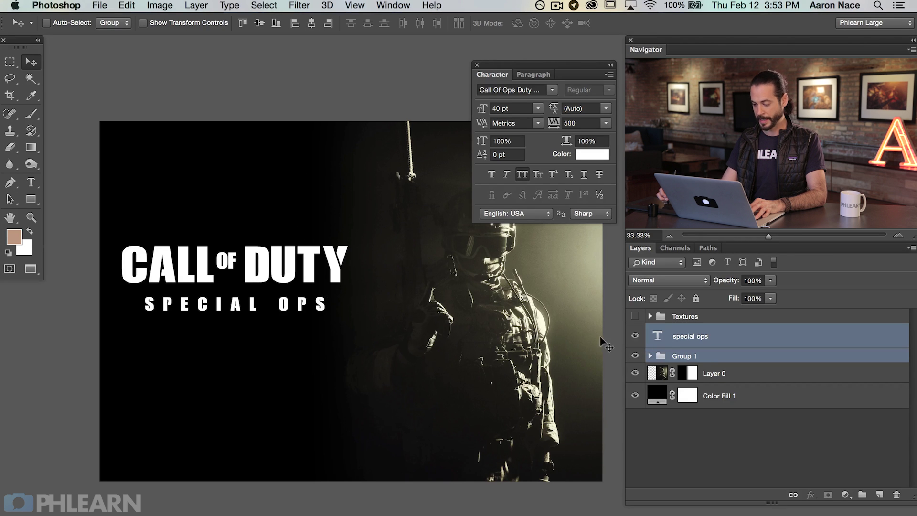
Nudge the SPECIAL OPS text upward to tighten its spacing below CALL OF DUTY.
left_click(706, 359)
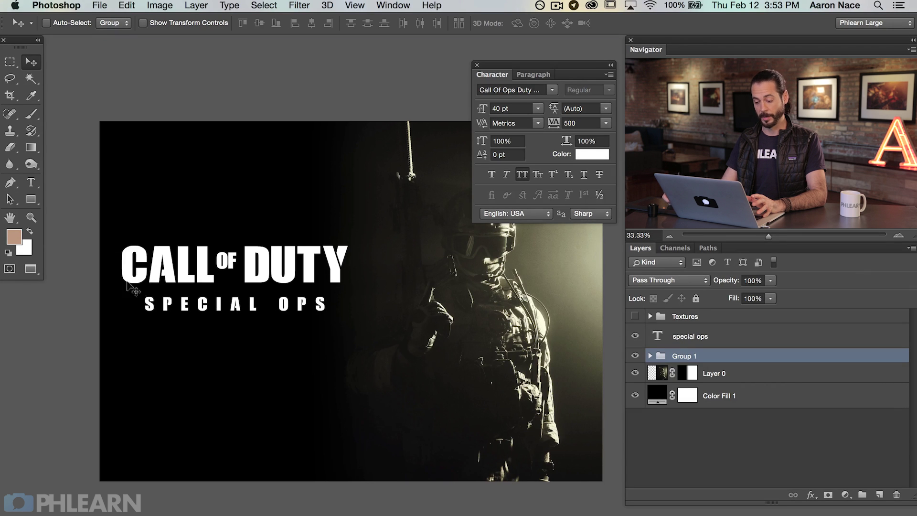
left_click(677, 336)
key("shift+Up")
key("shift+Up")
key("shift+Up")
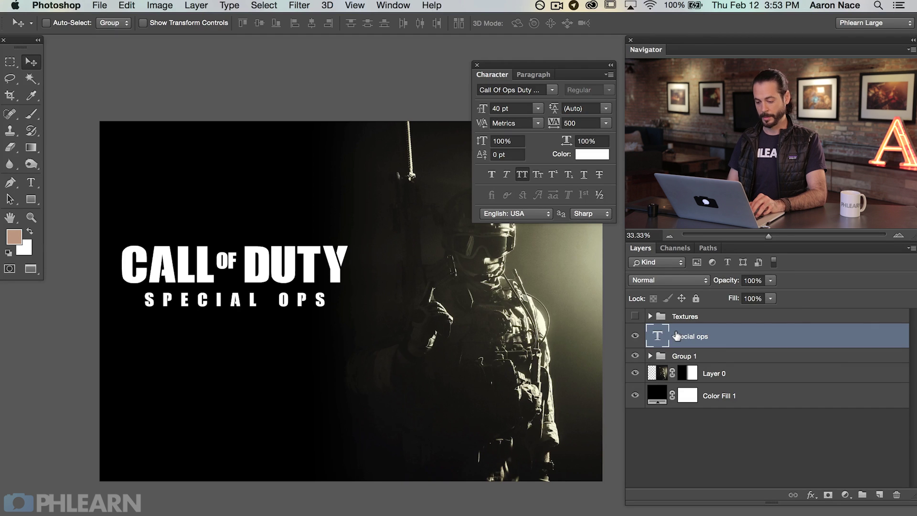
key("shift+Down")
key("shift+Up")
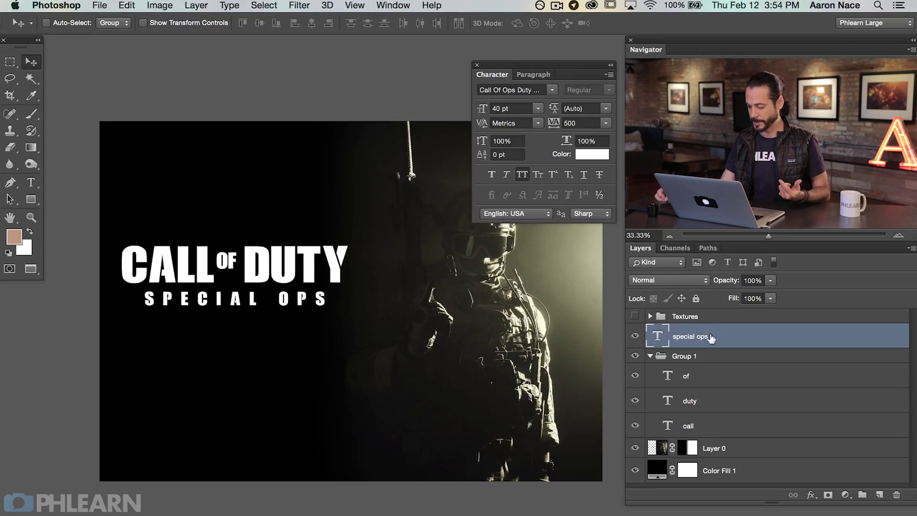
Move the special ops layer into the title group, rename the group COD, and collapse it.
left_click_drag(712, 338, 722, 365)
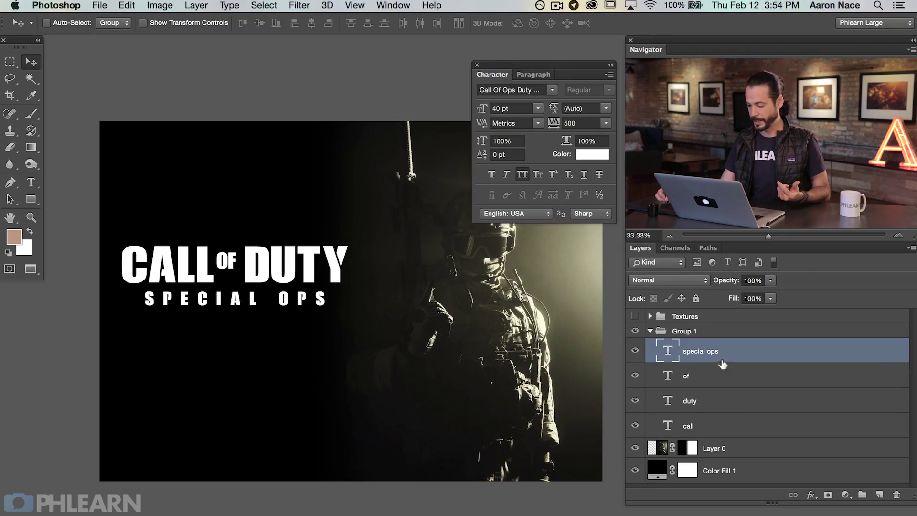
double_click(682, 331)
type("COD")
key("Return")
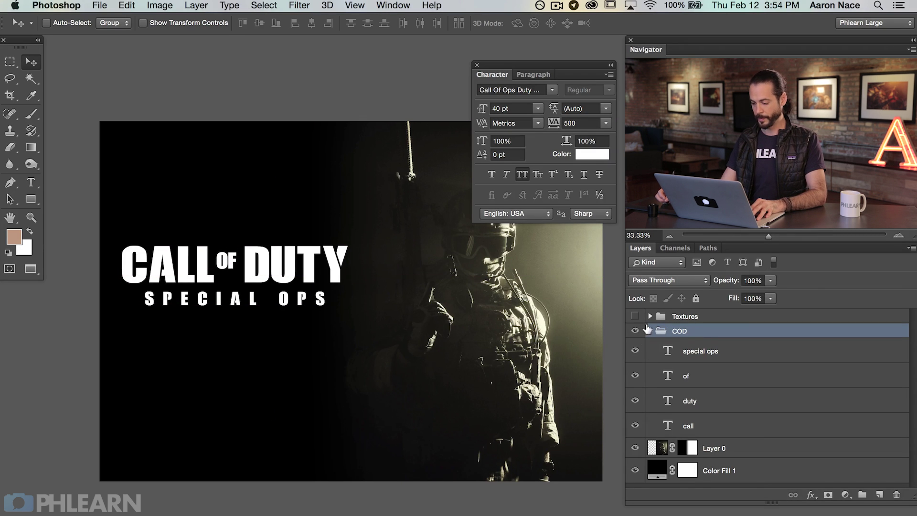
left_click(650, 331)
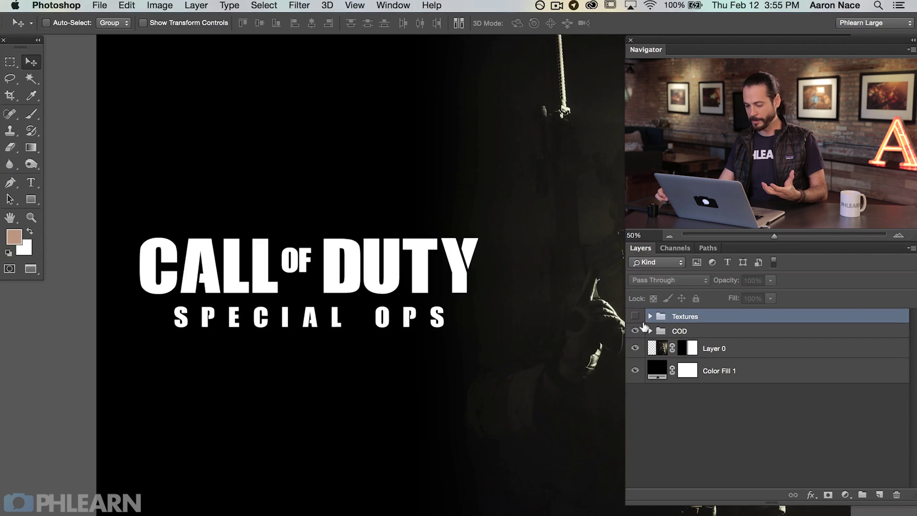
Toggle the COD group's visibility off and on to check which elements it contains.
left_click(635, 331)
left_click(636, 331)
left_click(635, 330)
left_click(636, 331)
Show the Textures group, move the scratched metal texture on Layer 2 over the title, and hide the group again.
left_click(635, 316)
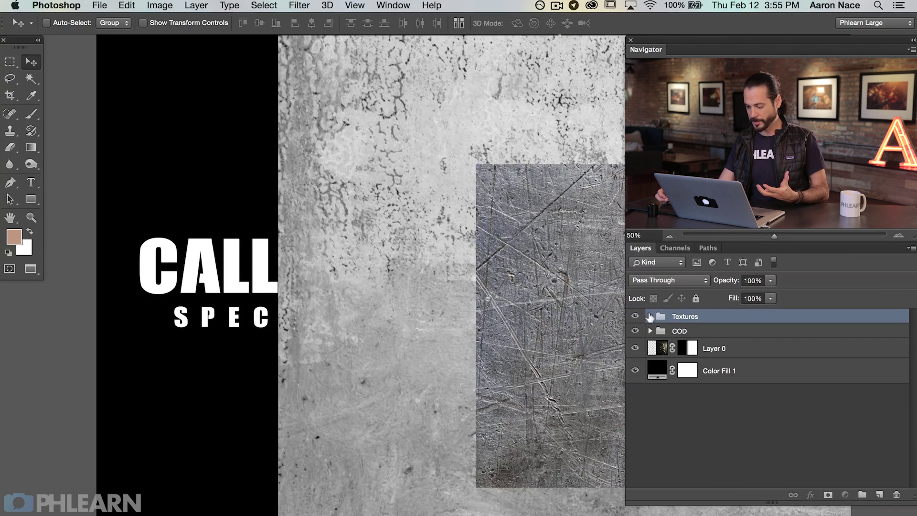
left_click(650, 317)
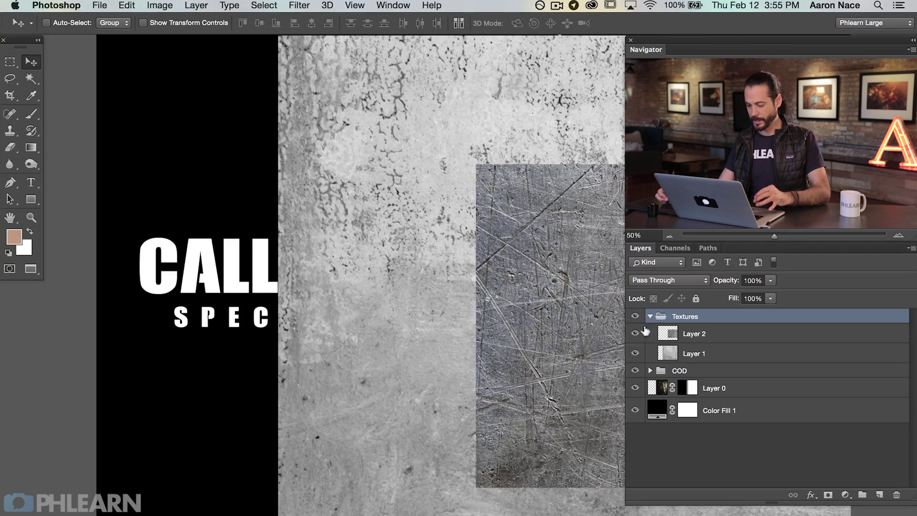
left_click(694, 335)
left_click_drag(552, 336, 213, 319)
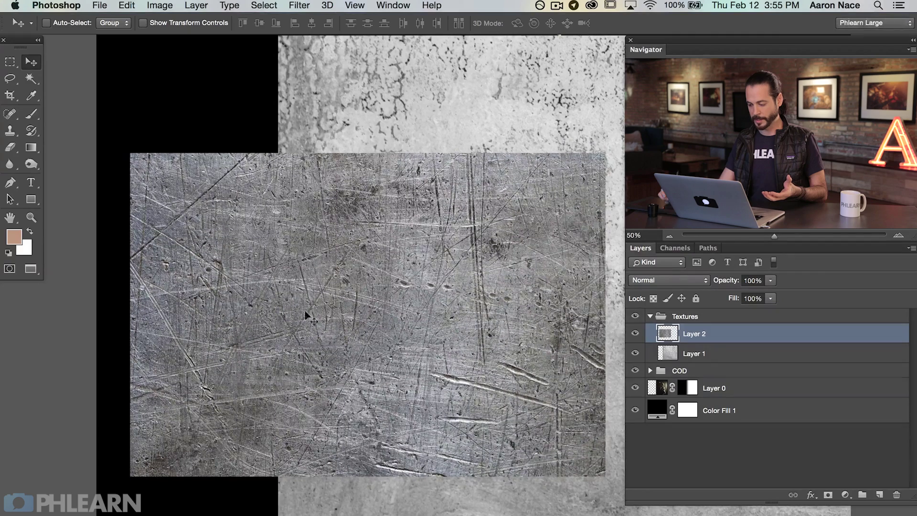
left_click(680, 356)
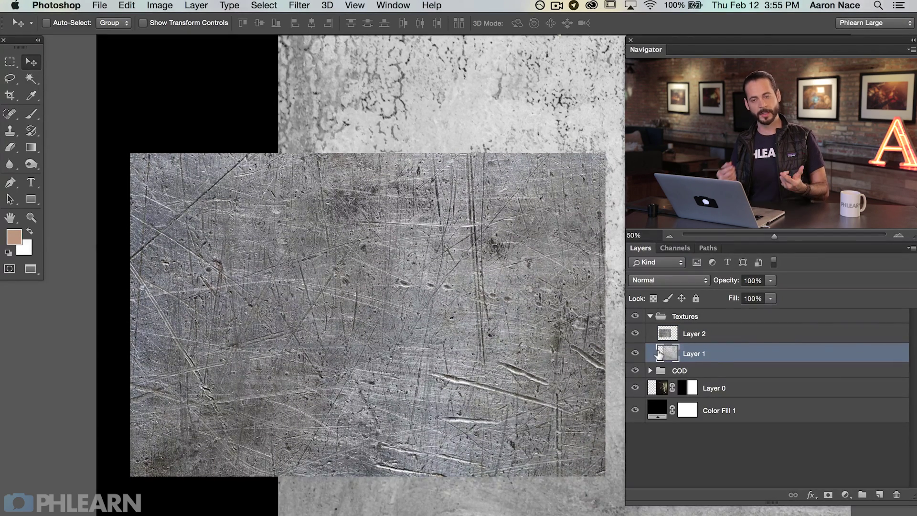
left_click(649, 316)
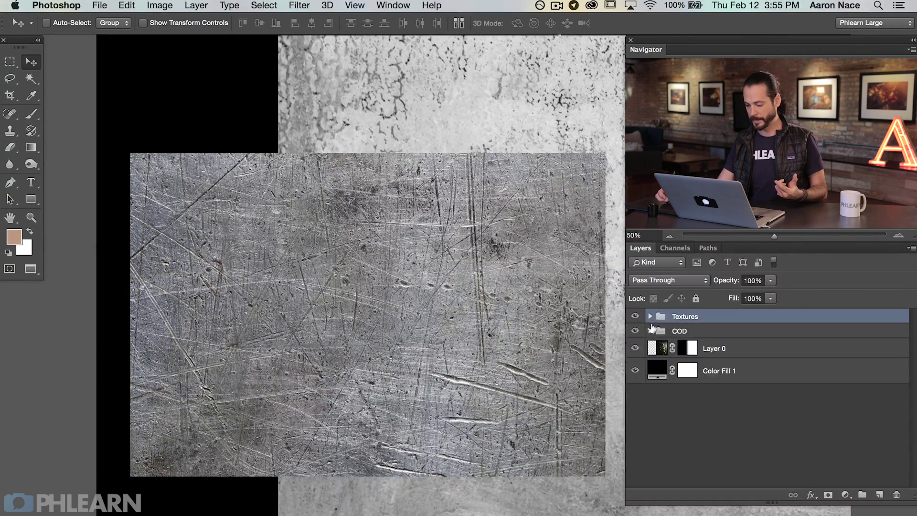
left_click(633, 316)
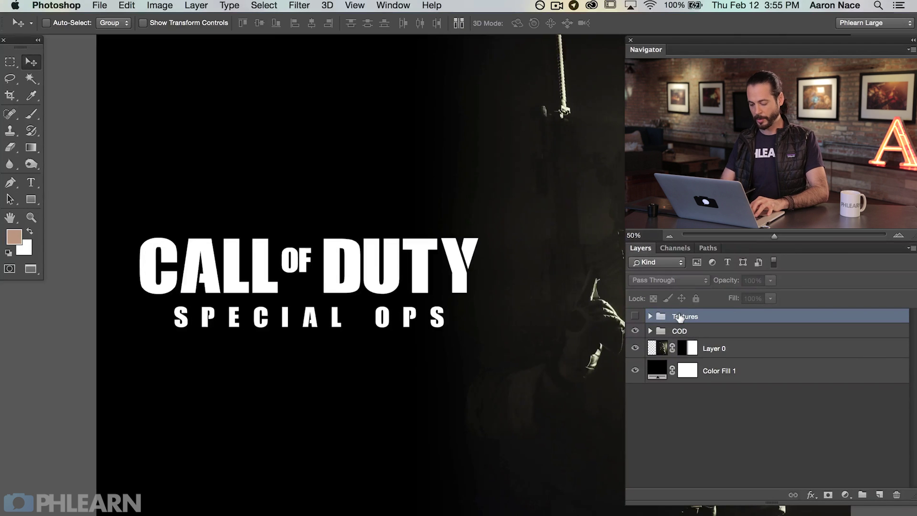
Add a new layer and paint broad tan strokes below the title with a 283 px brush at 80% flow.
key("alt+shift+super+n")
key("b")
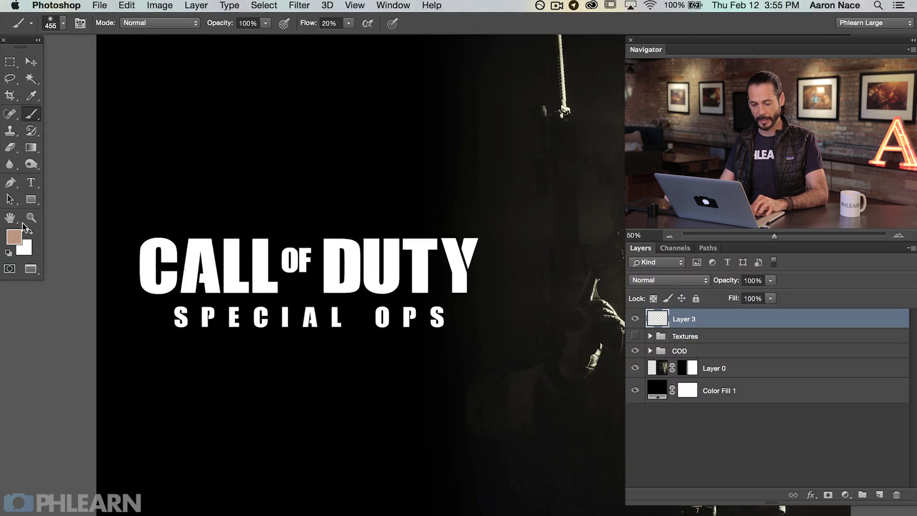
left_click_drag(404, 421, 369, 415)
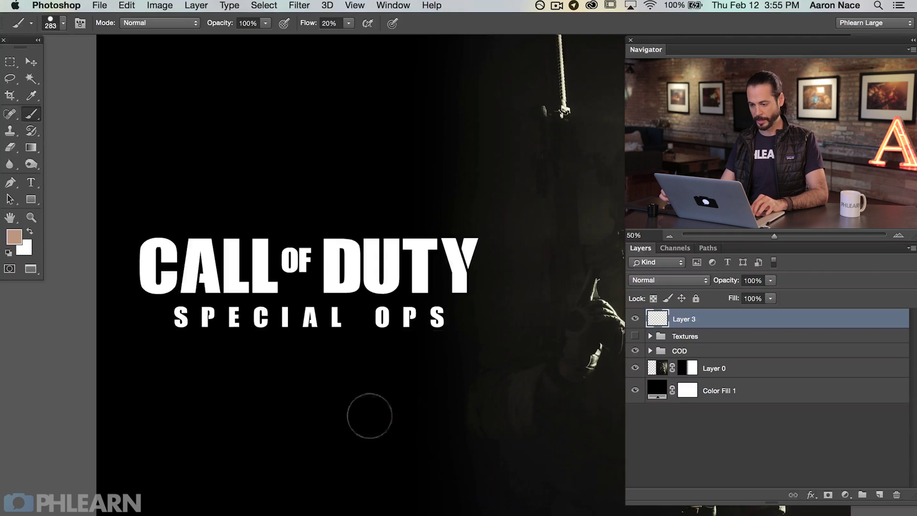
key("shift+8")
mouse_move(303, 451)
left_mouse_down()
mouse_move(440, 403)
mouse_move(511, 440)
mouse_move(568, 487)
left_mouse_up()
left_click_drag(459, 438, 436, 394)
Add another new layer above the tan strokes and change the foreground color to bright green.
key("super+shift+alt+n")
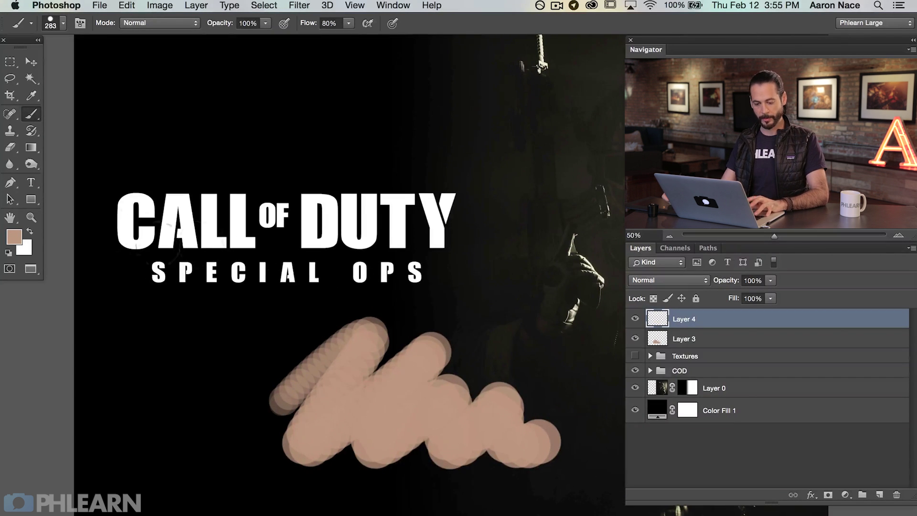
left_click(14, 237)
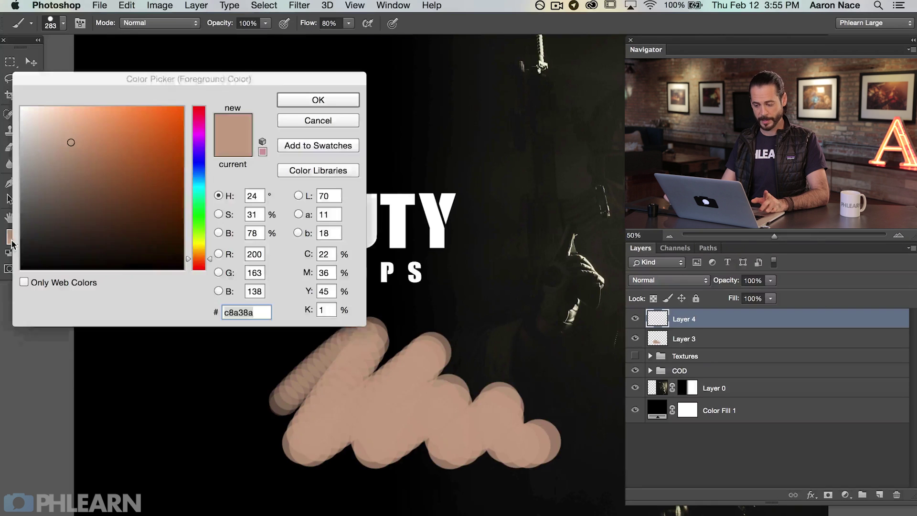
left_click(199, 205)
left_click(129, 135)
left_click(337, 100)
Paint green zigzag strokes across the tan strokes with a 106 px brush.
left_click_drag(409, 276, 382, 278)
mouse_move(304, 311)
left_mouse_down()
mouse_move(463, 266)
mouse_move(437, 442)
left_mouse_up()
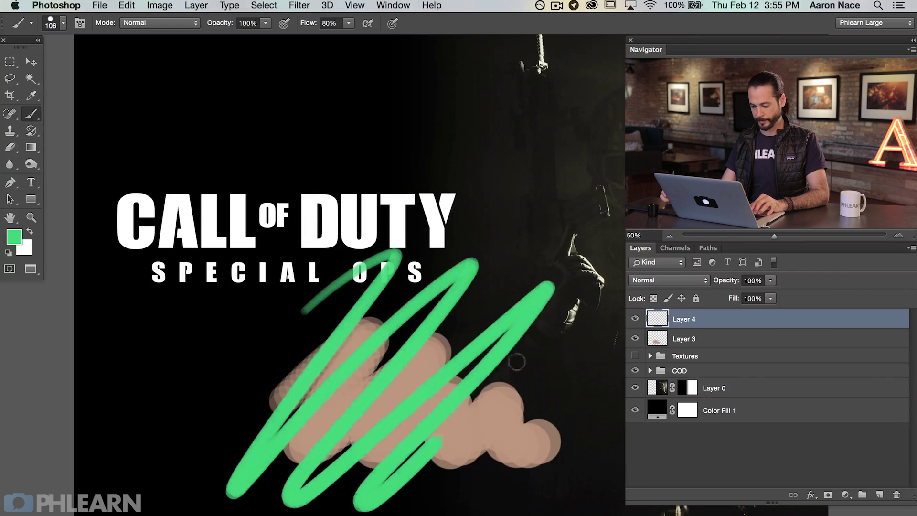
left_click_drag(517, 362, 439, 512)
Toggle the visibility of Layer 4 and Layer 3 in turn to compare the green and tan strokes.
left_click(636, 319)
left_click(636, 319)
left_click(635, 319)
left_click(635, 319)
left_click(635, 338)
left_click(635, 338)
left_click(636, 338)
left_click(635, 339)
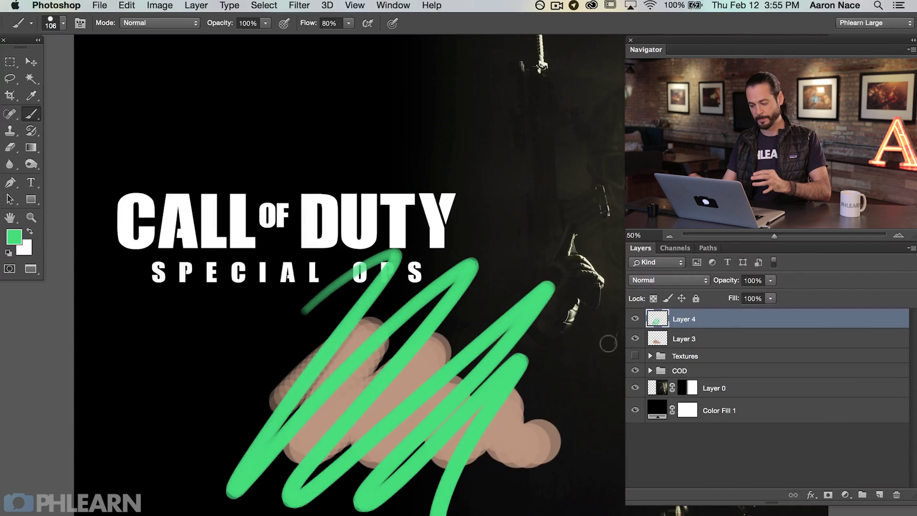
Clip the green stroke layer to the tan strokes on Layer 3 and move the green around inside them.
right_click(740, 316)
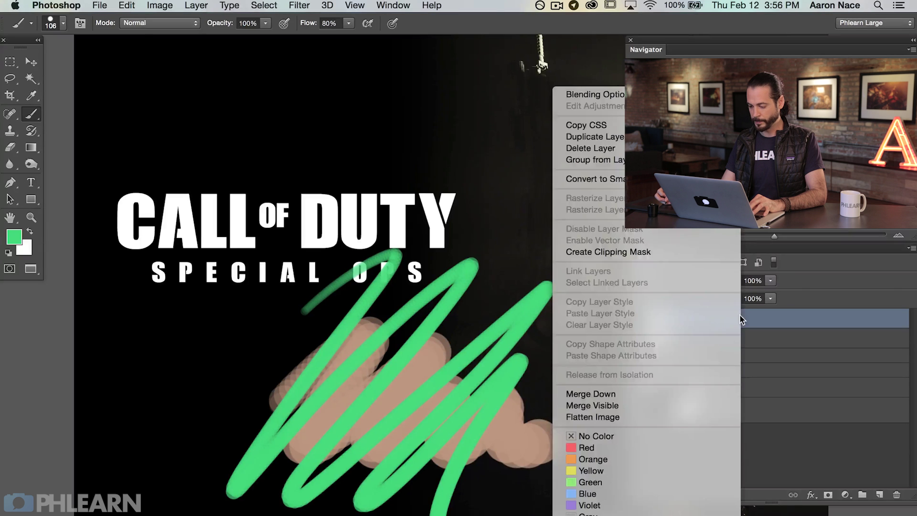
left_click(647, 252)
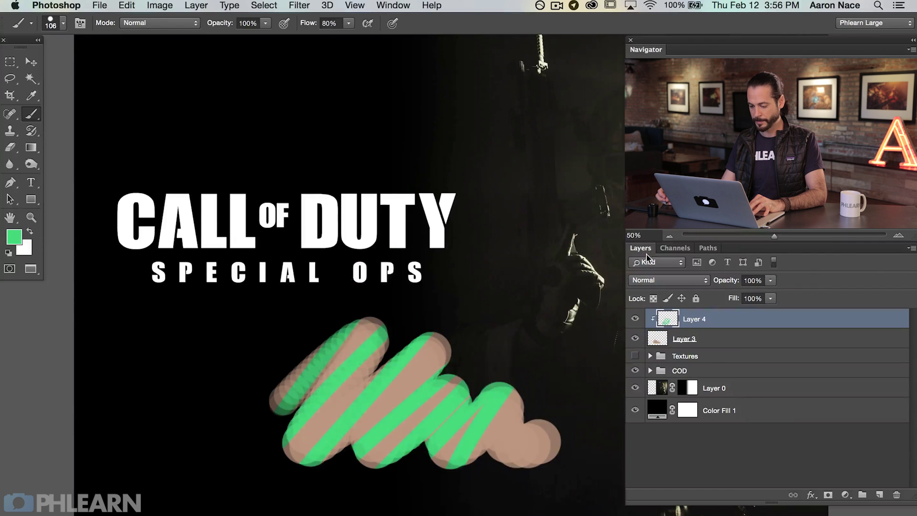
key("v")
mouse_move(400, 364)
left_mouse_down()
mouse_move(482, 388)
mouse_move(425, 395)
mouse_move(492, 398)
left_mouse_up()
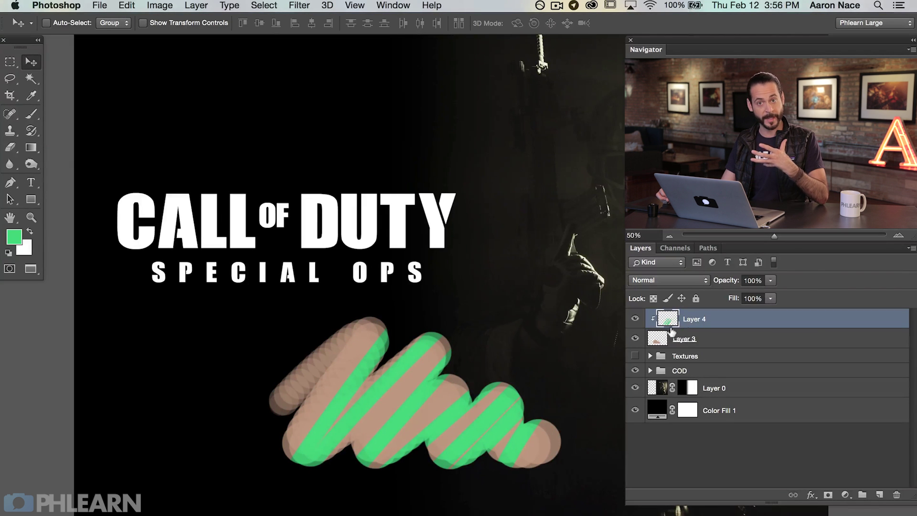
mouse_move(482, 438)
left_mouse_down()
mouse_move(398, 407)
mouse_move(452, 391)
left_mouse_up()
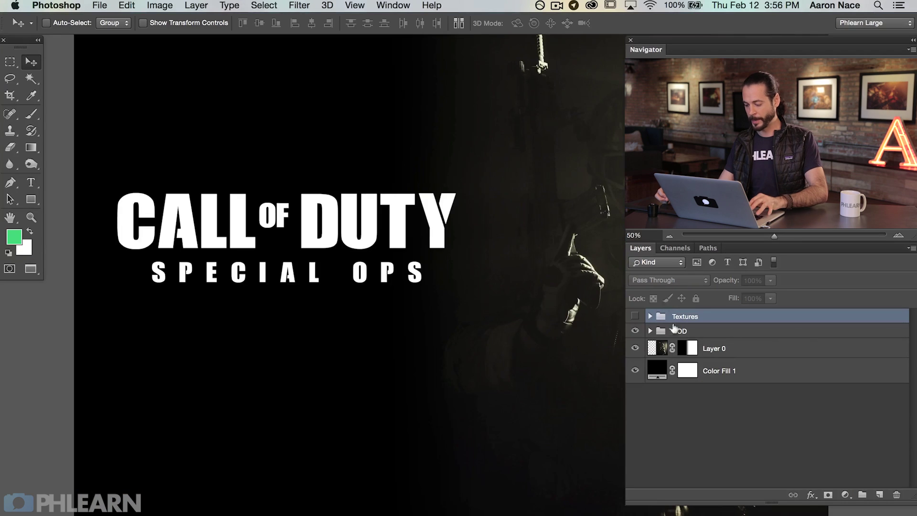
Move Layer 1 out of the Textures group to directly above the COD group, and hide the Textures group.
left_click(650, 316)
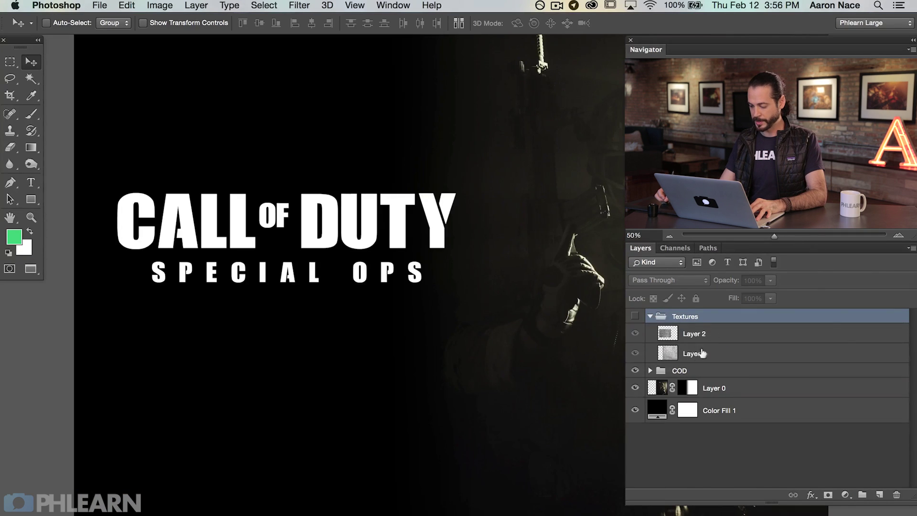
left_click(702, 353)
left_click(636, 316)
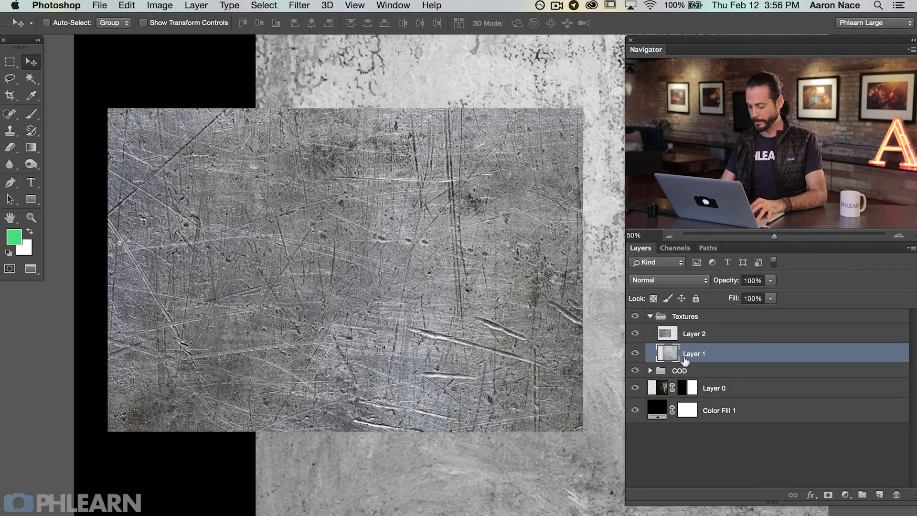
left_click_drag(686, 361, 684, 363)
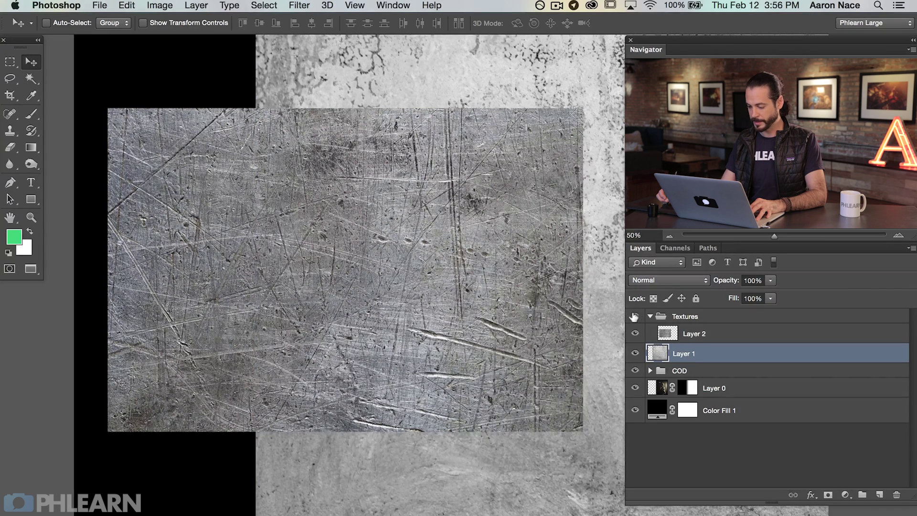
left_click(635, 316)
Position the concrete texture on Layer 1 over the title and clip it to the COD group.
left_click(635, 354)
left_click(635, 353)
left_click(634, 353)
left_click(634, 354)
left_click_drag(436, 241, 445, 306)
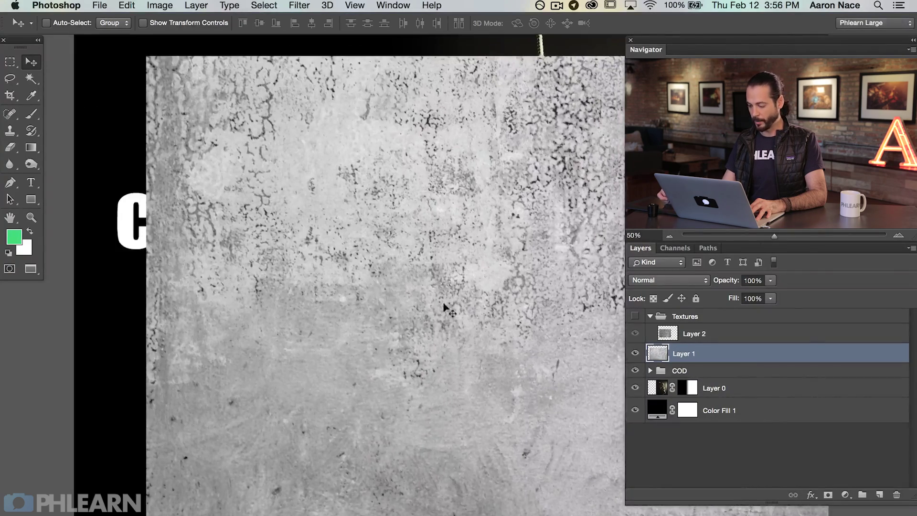
right_click(731, 348)
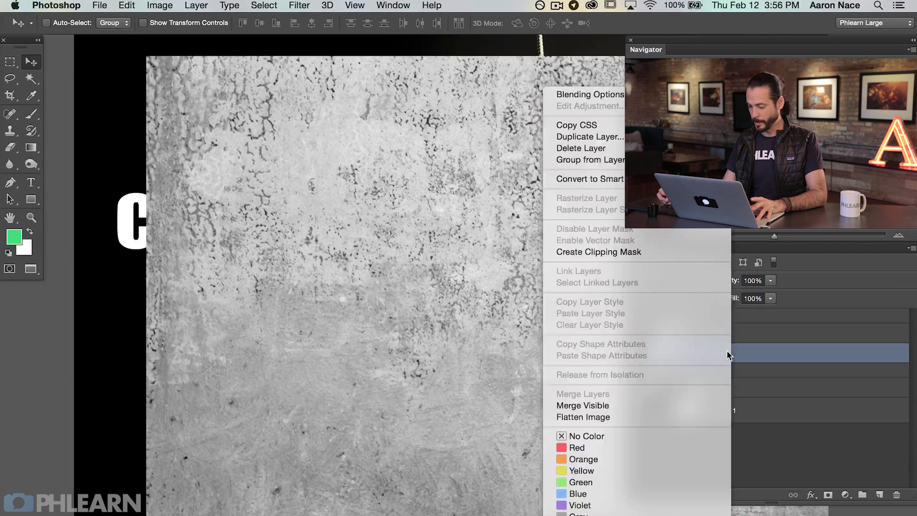
left_click(631, 252)
left_click_drag(499, 375, 404, 351)
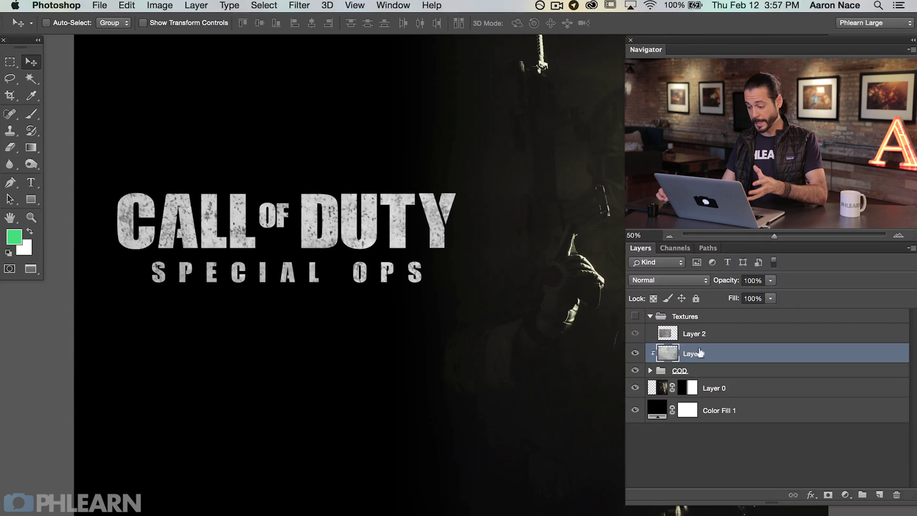
Inspect the text layers inside the COD group and reposition the Layer 1 texture within the title lettering.
left_click(649, 371)
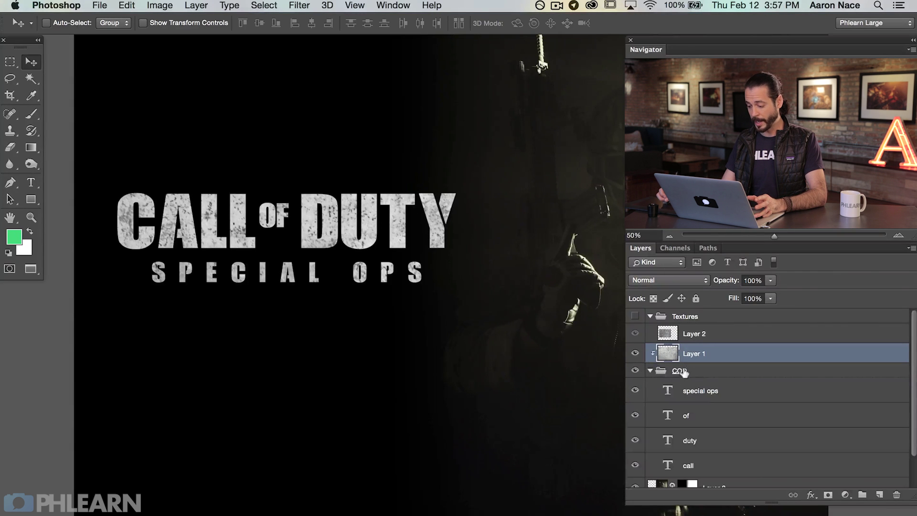
left_click(682, 372)
left_click(650, 370)
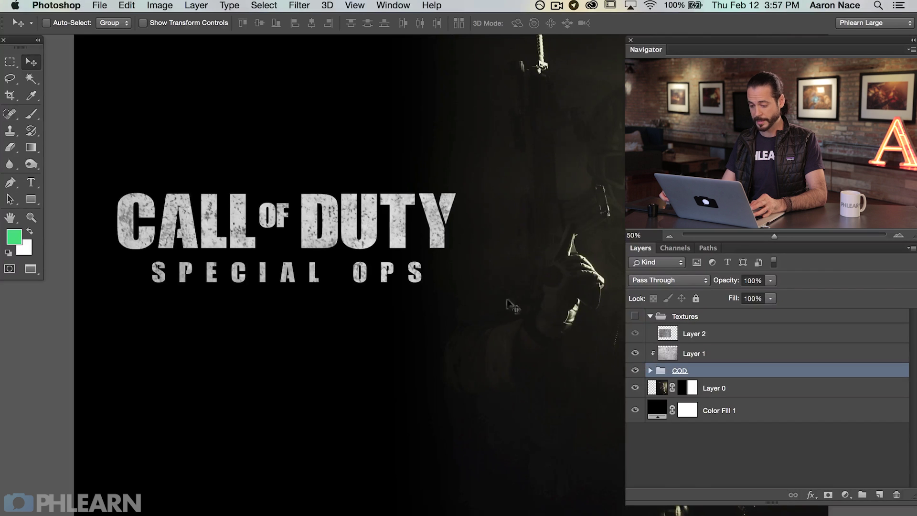
mouse_move(390, 289)
left_mouse_down()
mouse_move(412, 315)
mouse_move(396, 325)
mouse_move(394, 306)
mouse_move(391, 314)
mouse_move(363, 294)
mouse_move(377, 294)
left_mouse_up()
left_click(706, 355)
left_click_drag(430, 382, 376, 385)
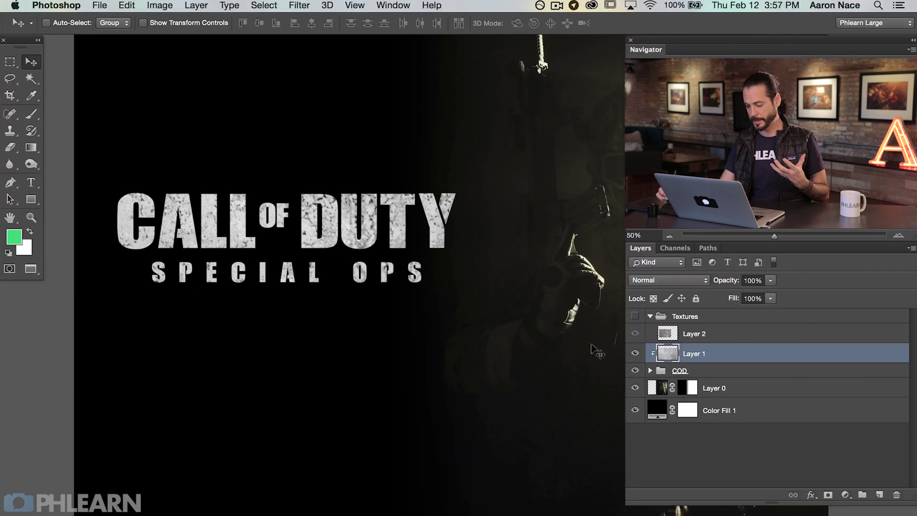
Move Layer 2 out of the Textures group so it sits above Layer 1, and remove the empty group.
left_click(635, 317)
left_click(686, 329)
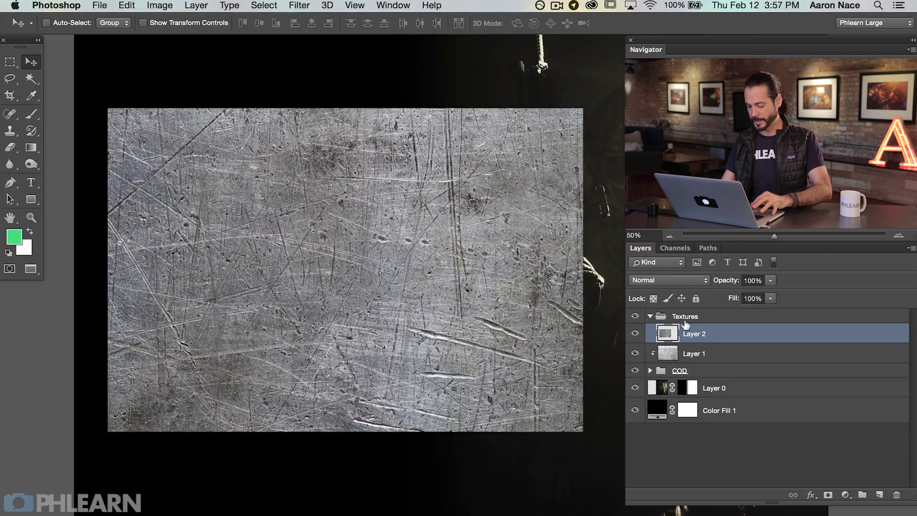
key("super+s")
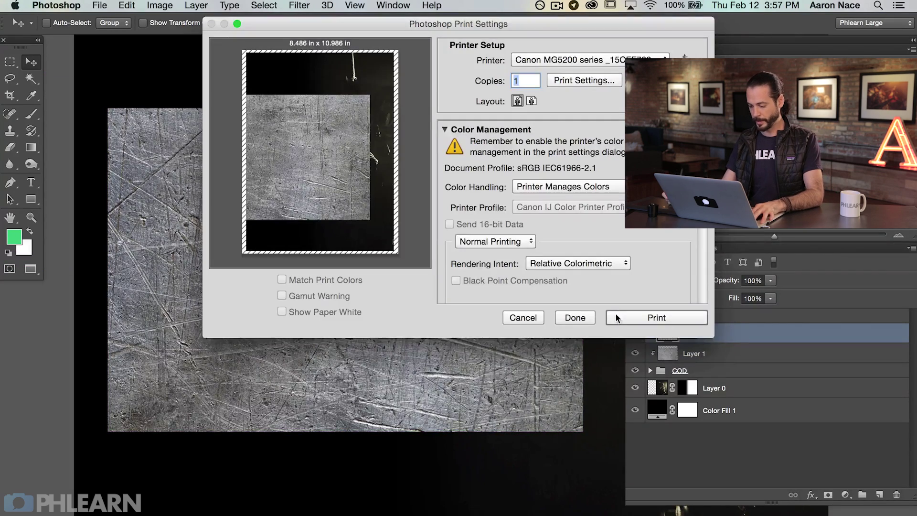
left_click(617, 317)
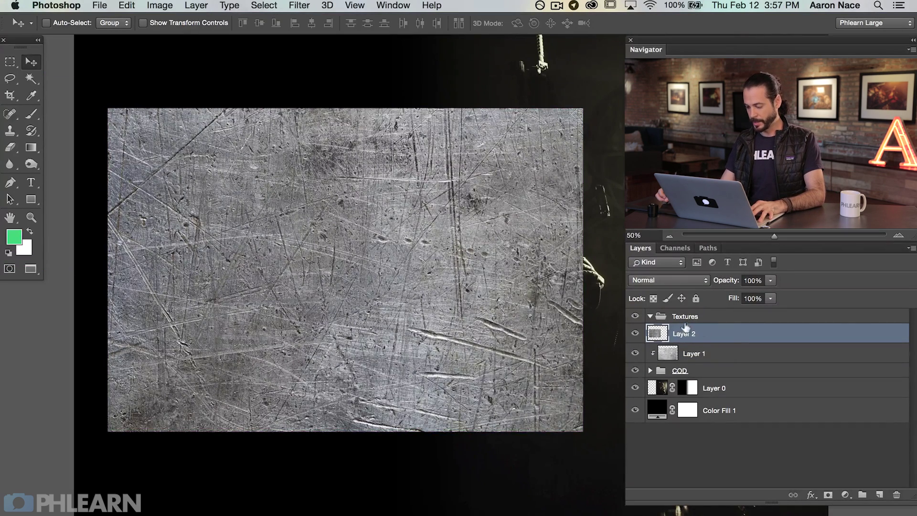
left_click(712, 317)
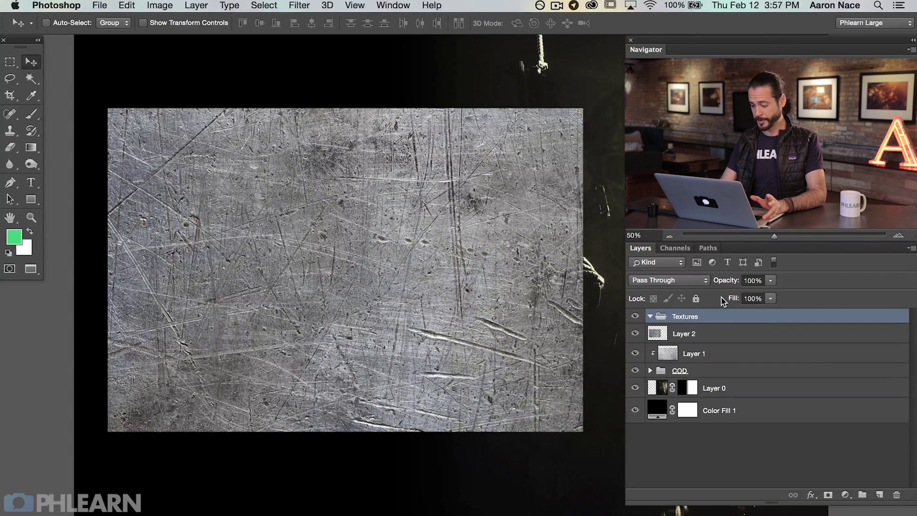
key("super+shift+g")
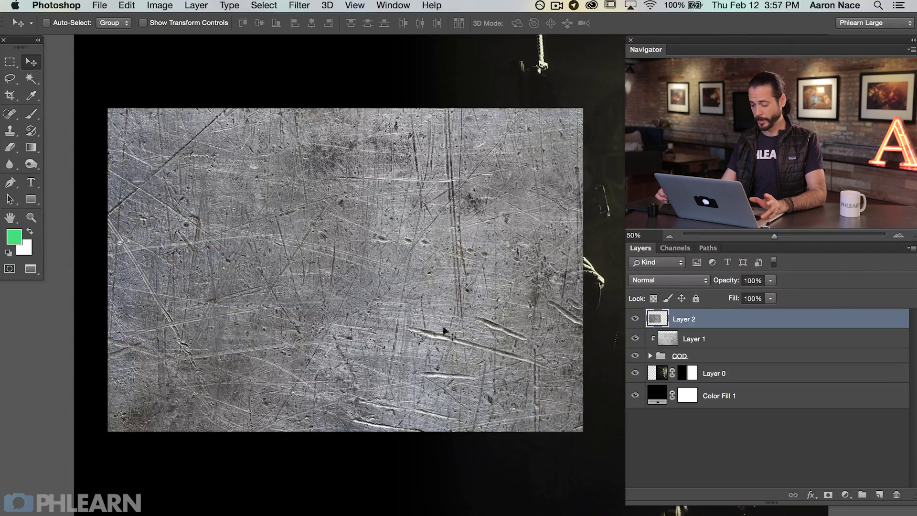
Clip the scratched metal texture on Layer 2 to the COD group and move it to cover the title.
right_click(729, 319)
left_click(637, 253)
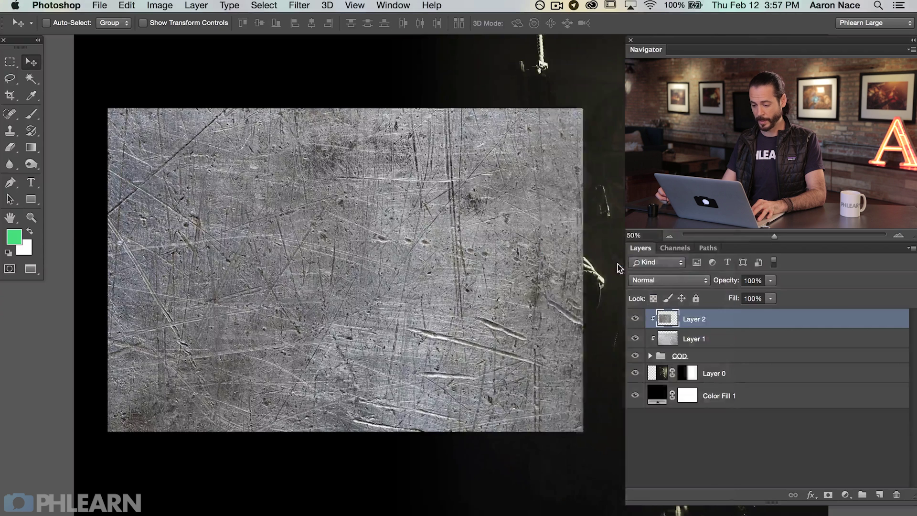
left_click_drag(429, 289, 419, 313)
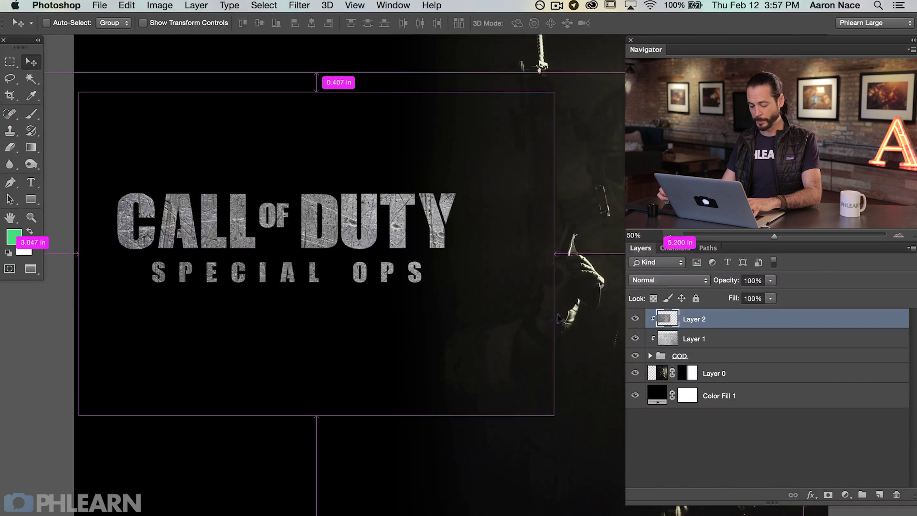
Scale the Layer 2 metal texture down and reposition it so it still covers the whole title.
key("super+t")
left_click_drag(554, 418, 502, 375)
left_click_drag(457, 335, 433, 318)
key("Return")
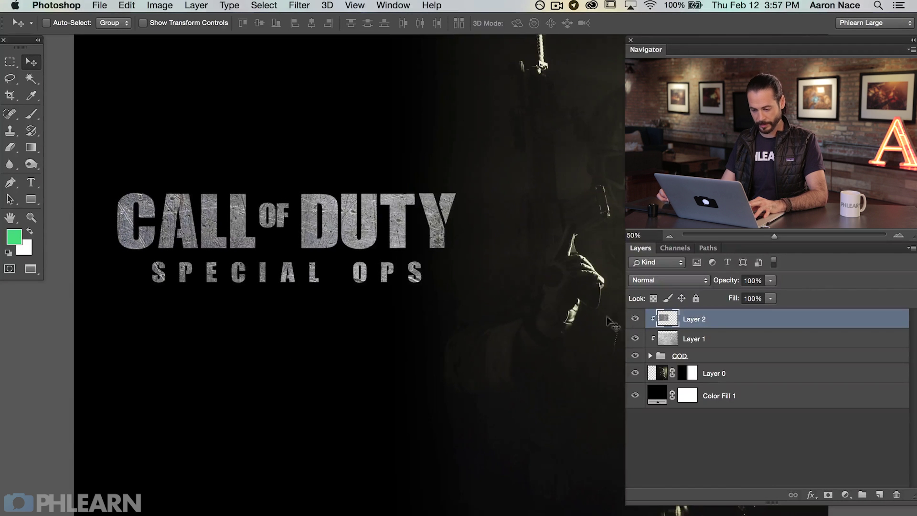
Hide Layer 2, scale the Layer 1 concrete texture to 47% and position it over the title.
left_click(635, 318)
left_click(723, 339)
key("super+t")
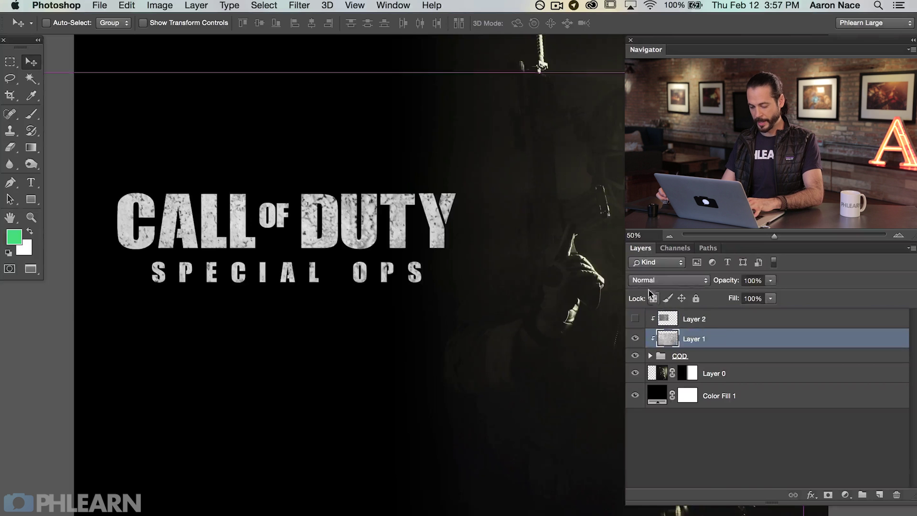
left_click_drag(244, 23, 215, 23)
left_click_drag(444, 406, 391, 330)
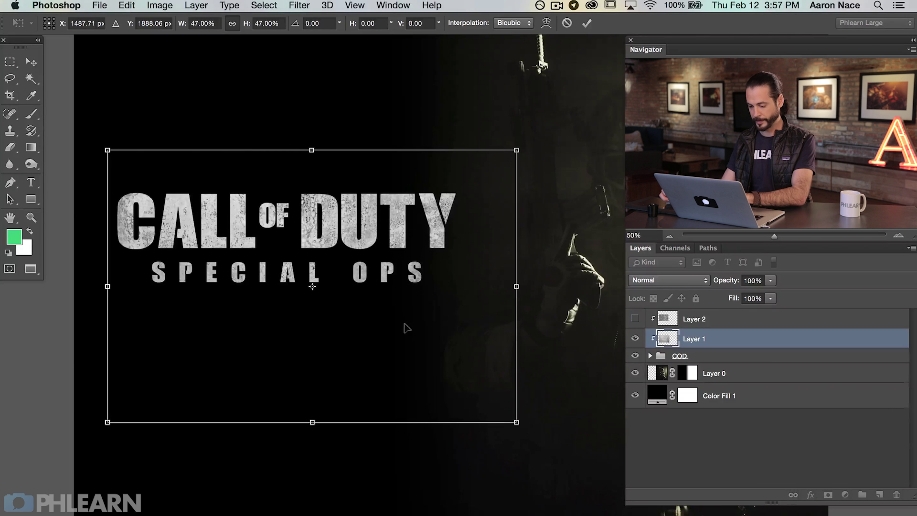
key("Return")
Toggle the visibility of Layer 1 to compare the title with and without the concrete texture.
key("super+plus")
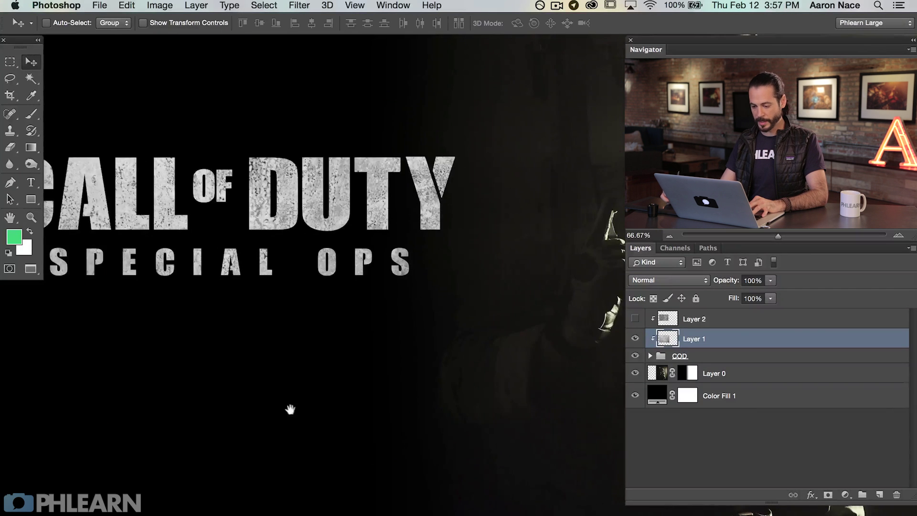
left_click_drag(291, 410, 440, 440)
left_click_drag(379, 369, 342, 393)
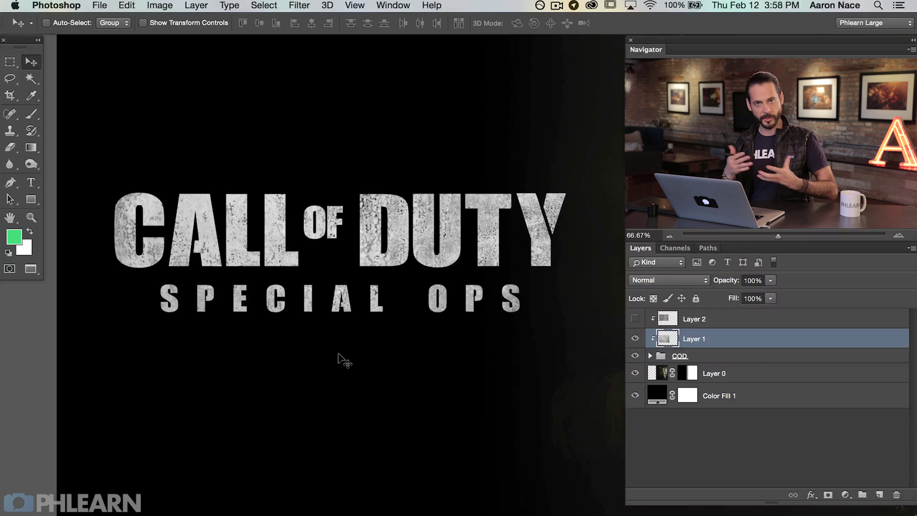
left_click(631, 338)
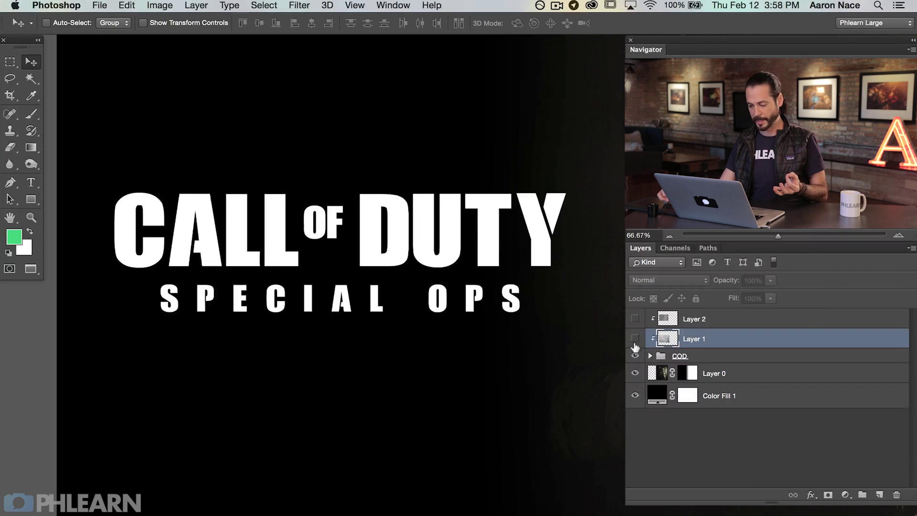
left_click(635, 338)
left_click(635, 339)
left_click(635, 339)
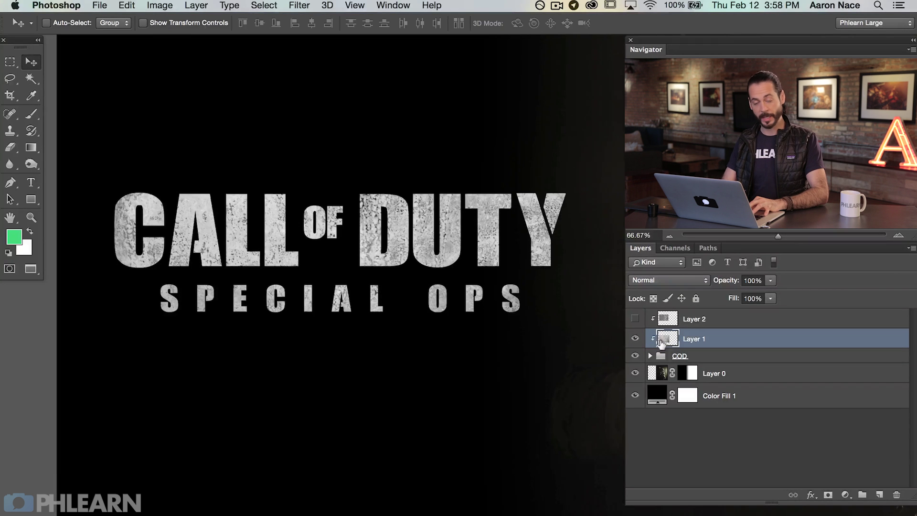
Apply Levels to Layer 1 with input black 67 and input white 175, and adjust the texture's position in the title.
key("ctrl+l")
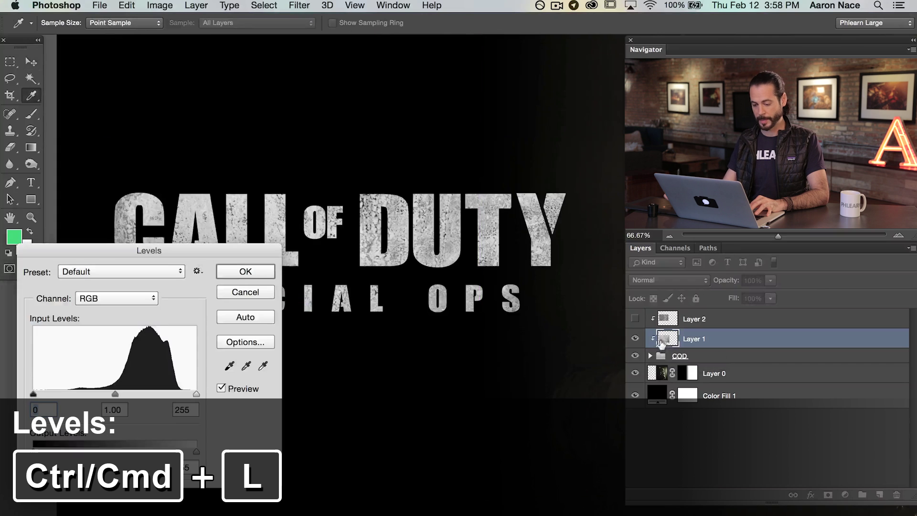
left_click_drag(280, 251, 491, 317)
left_click_drag(409, 458, 364, 457)
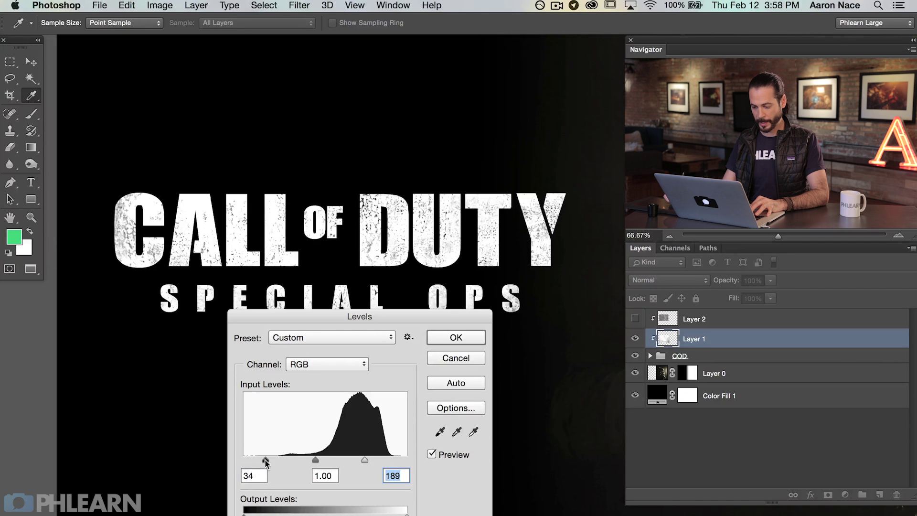
left_click_drag(286, 457, 286, 457)
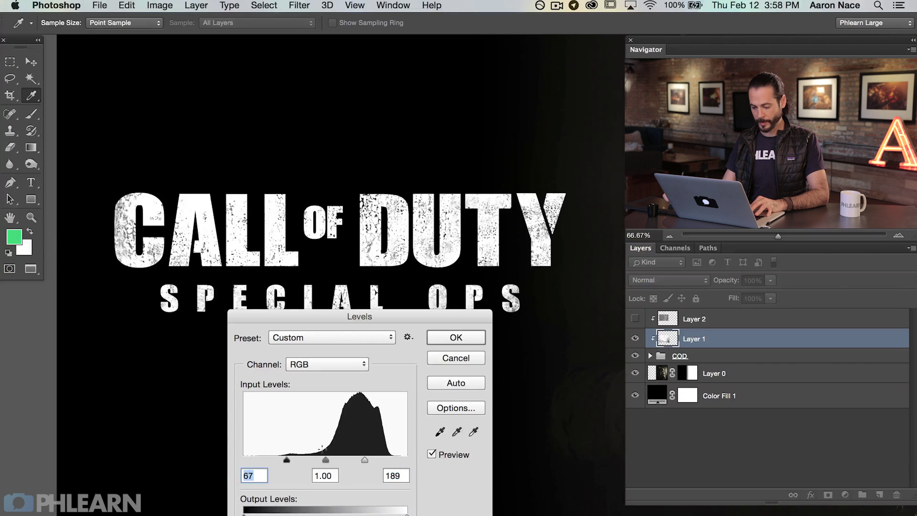
left_click_drag(354, 462, 356, 462)
left_click_drag(401, 314, 397, 329)
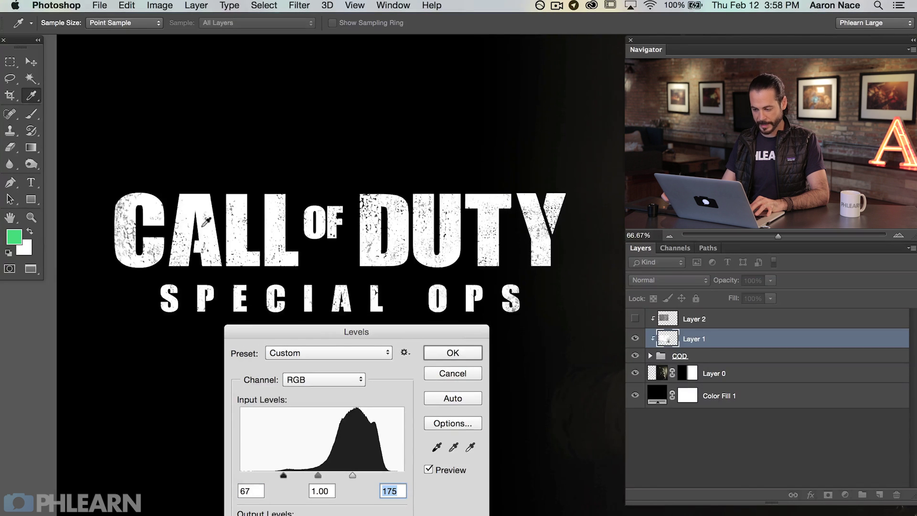
left_click(453, 353)
key("v")
left_click_drag(416, 375, 438, 395)
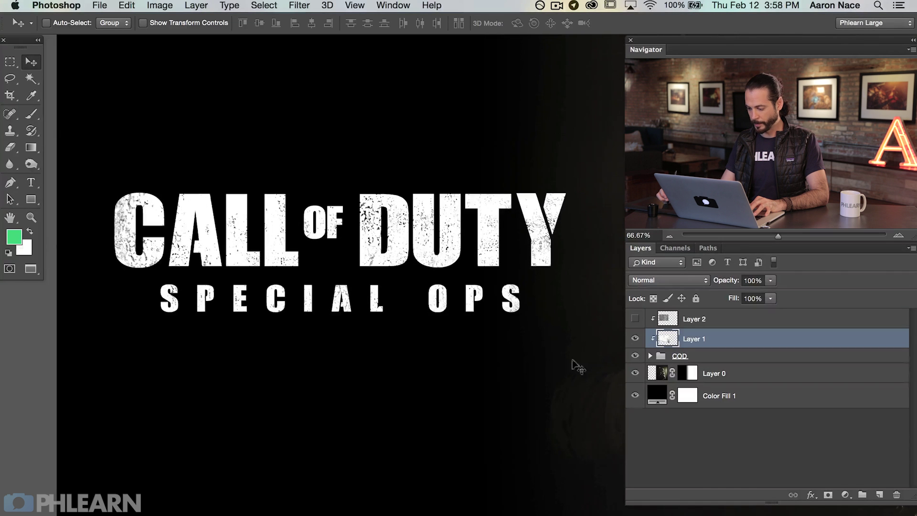
Show the Layer 2 metal texture again and apply Levels to it with input black 25 and input white 140.
left_click(634, 318)
left_click(666, 318)
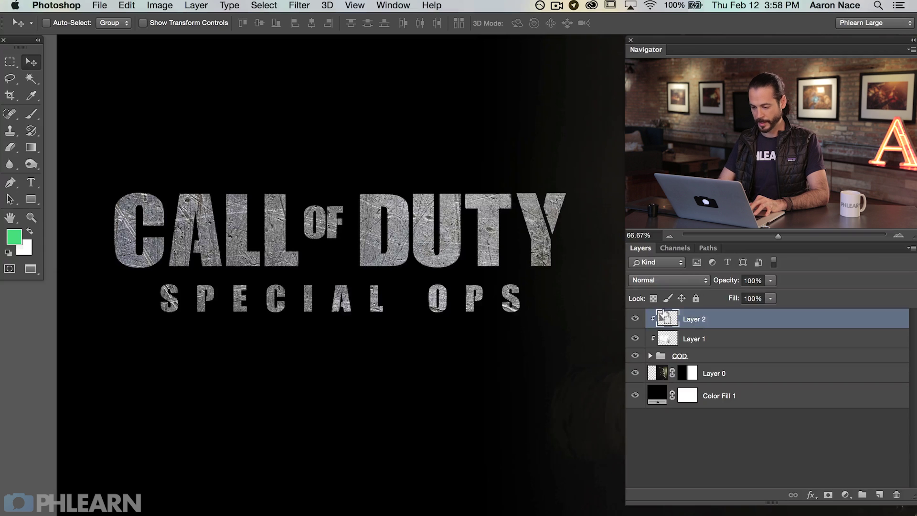
key("super+l")
left_click_drag(371, 471, 336, 467)
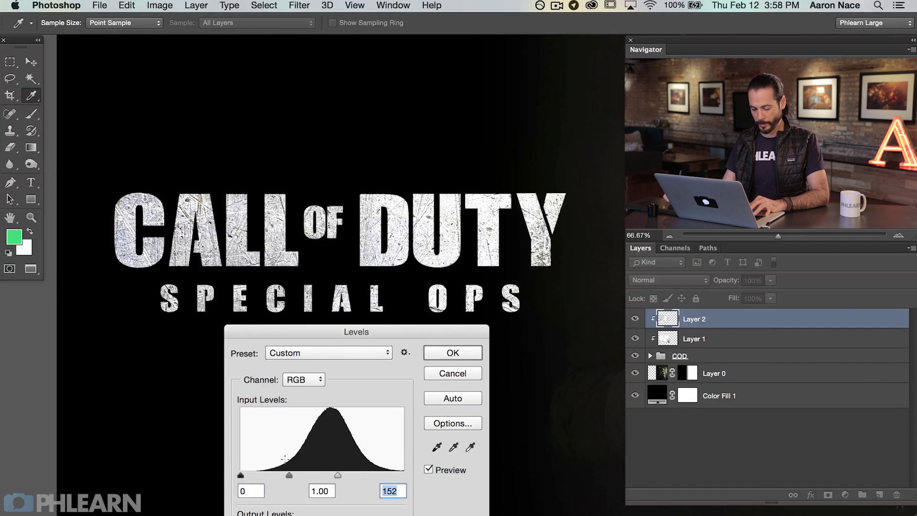
left_click_drag(247, 475, 256, 475)
mouse_move(338, 475)
left_mouse_down()
mouse_move(314, 475)
mouse_move(338, 474)
mouse_move(329, 474)
left_mouse_up()
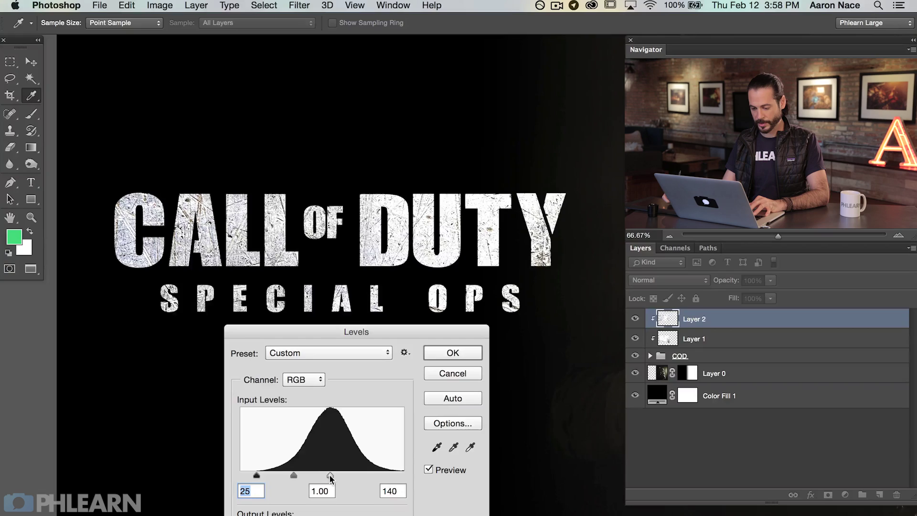
left_click(477, 353)
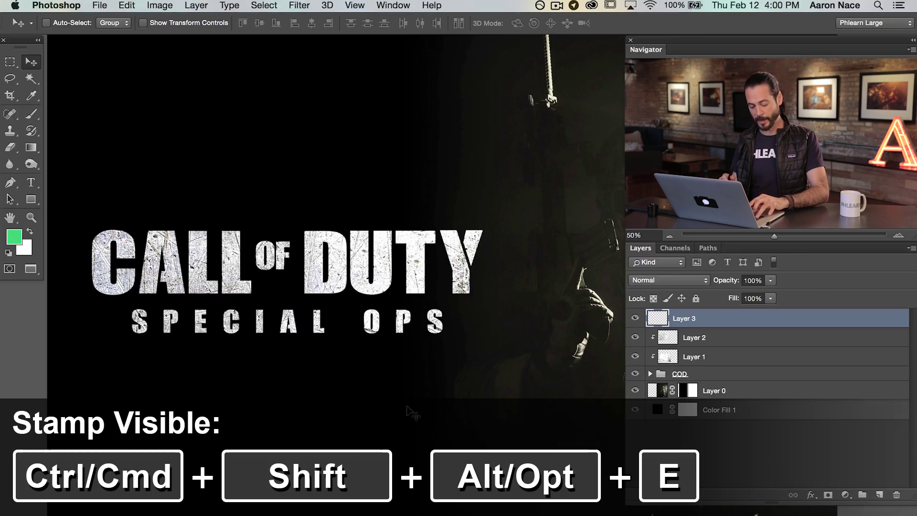
Stamp a merged copy of all visible layers into the empty Layer 3 at the top of the stack.
key("super+shift+alt+e")
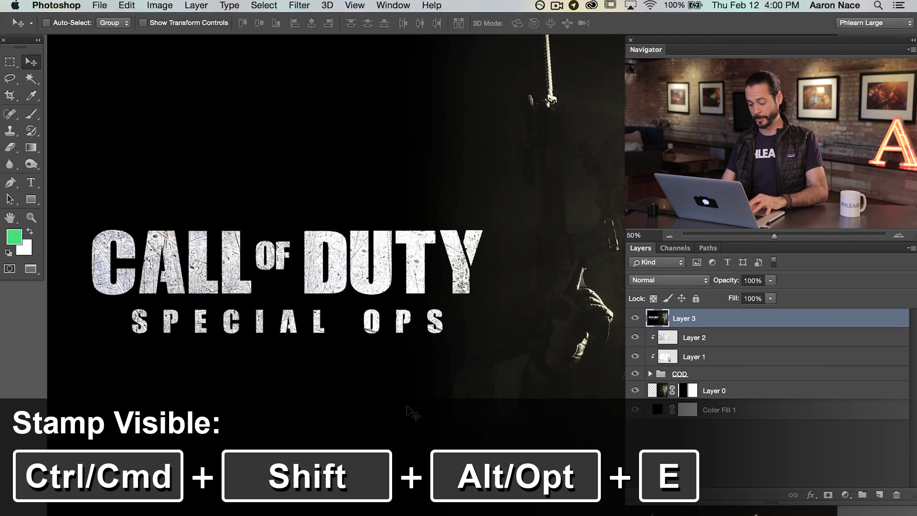
key("super+minus")
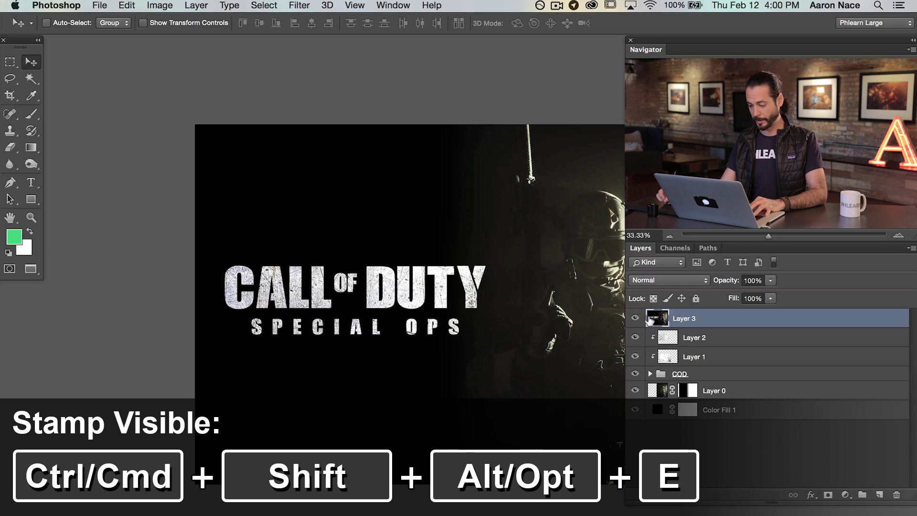
left_click_drag(550, 341, 472, 334)
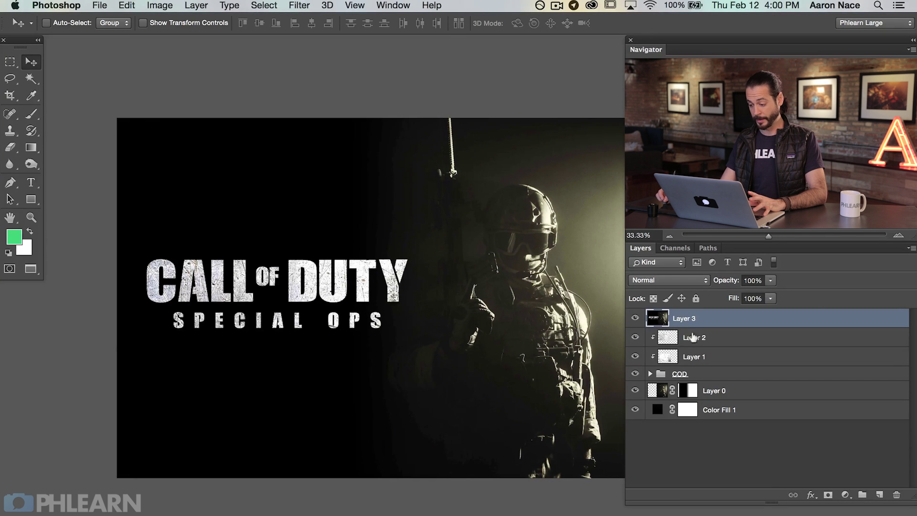
left_click_drag(369, 270, 399, 283)
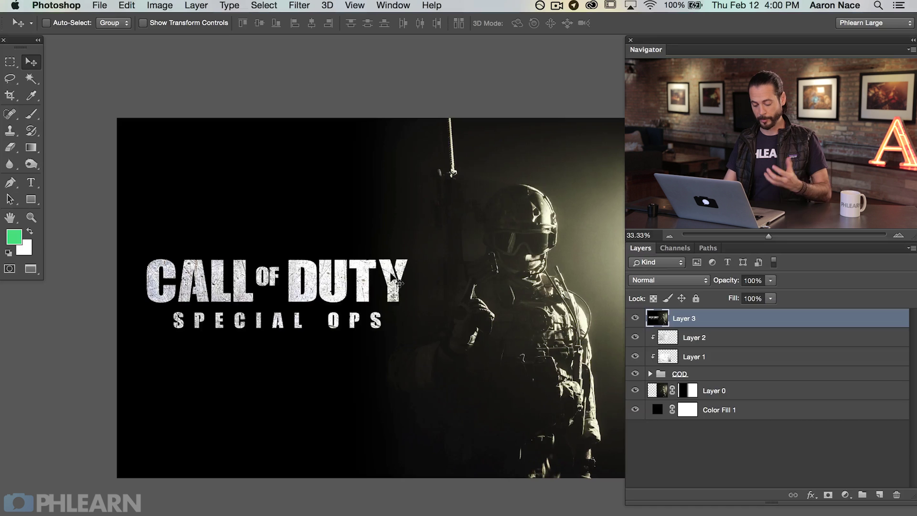
Apply the Filter Gallery's Spatter brush stroke effect to Layer 3 with Spray Radius 9 and Smoothness 13.
key("super+equal")
key("super+equal")
left_click_drag(353, 285, 498, 293)
left_click(299, 5)
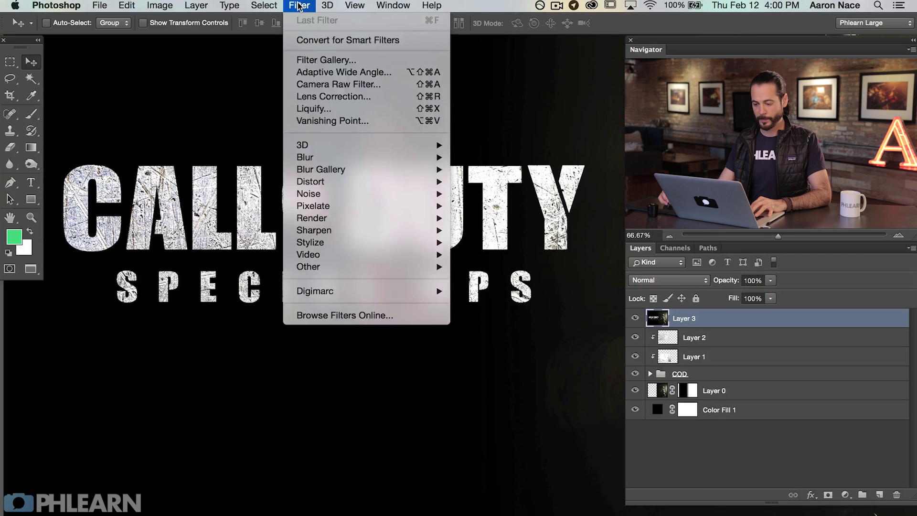
left_click(360, 64)
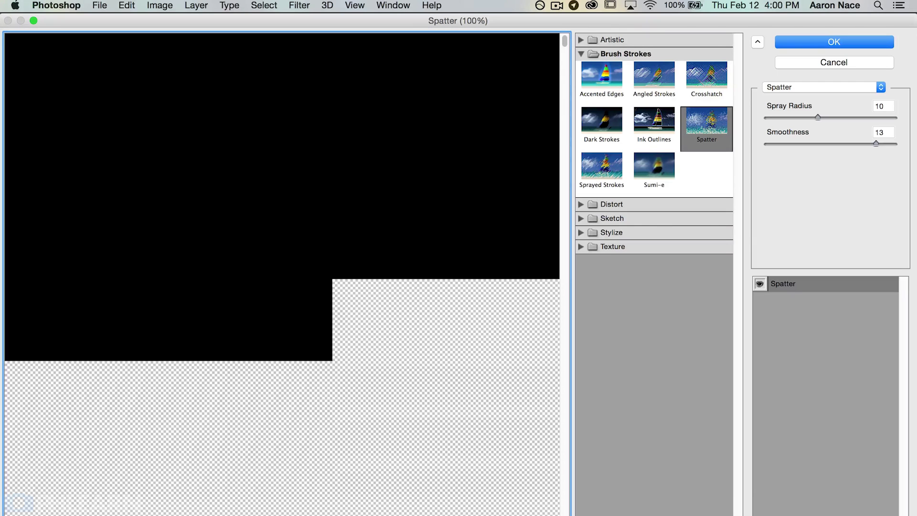
key("super+minus")
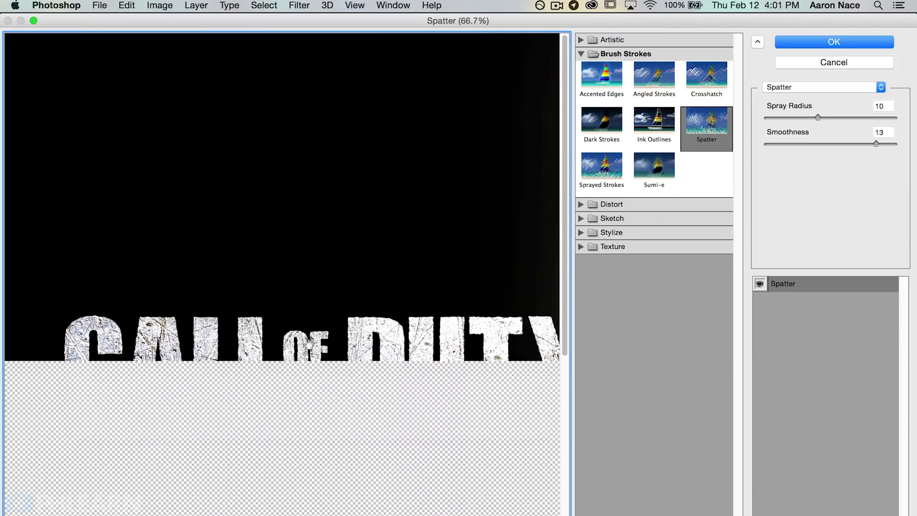
scroll(105, 456, "down", 3)
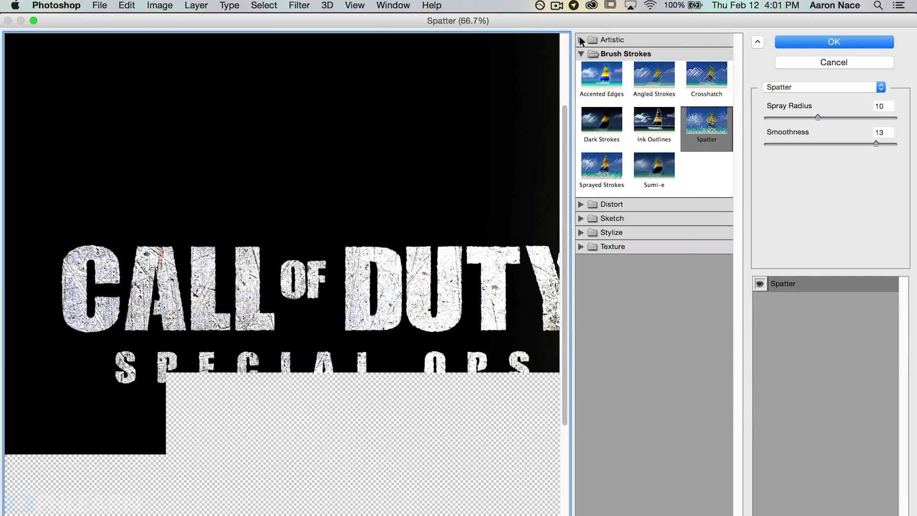
left_click(581, 40)
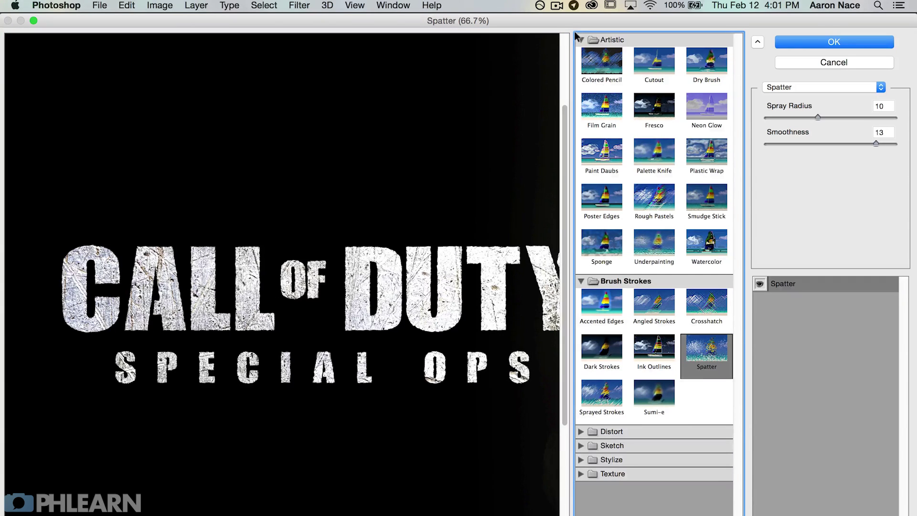
left_click(579, 40)
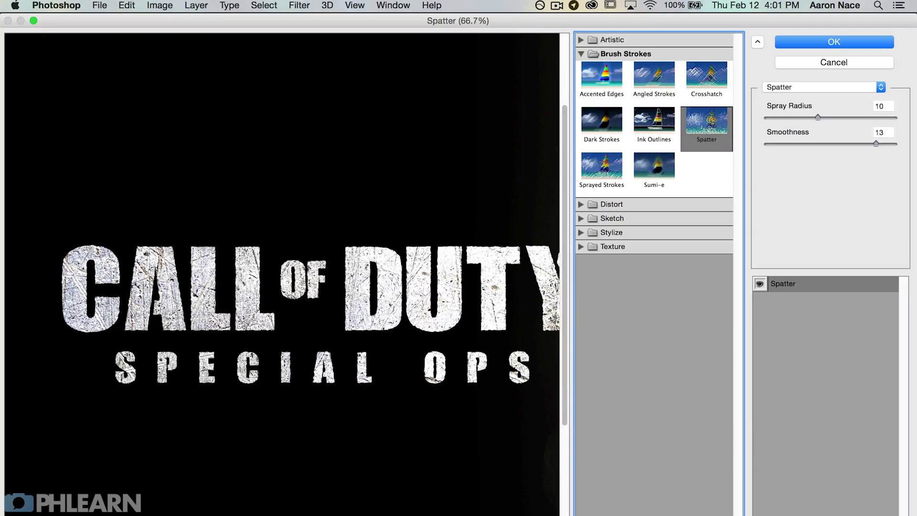
key("super+equal")
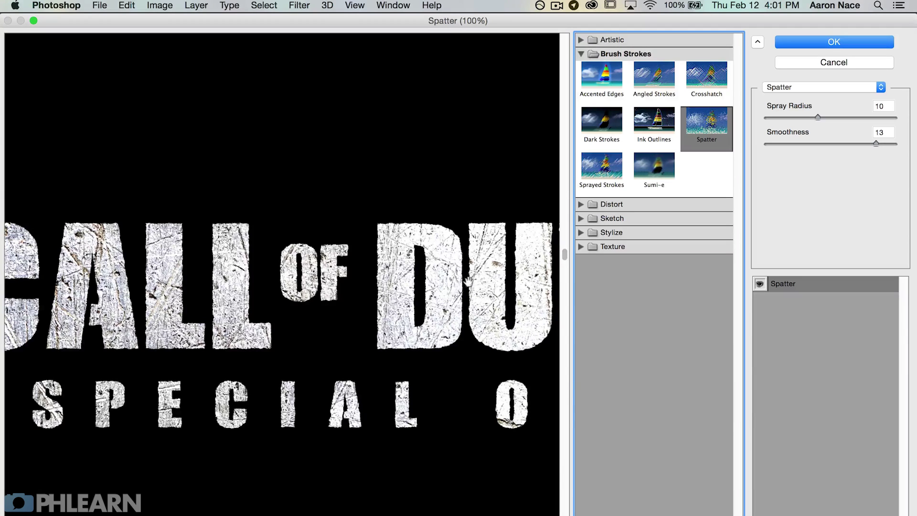
left_click(767, 116)
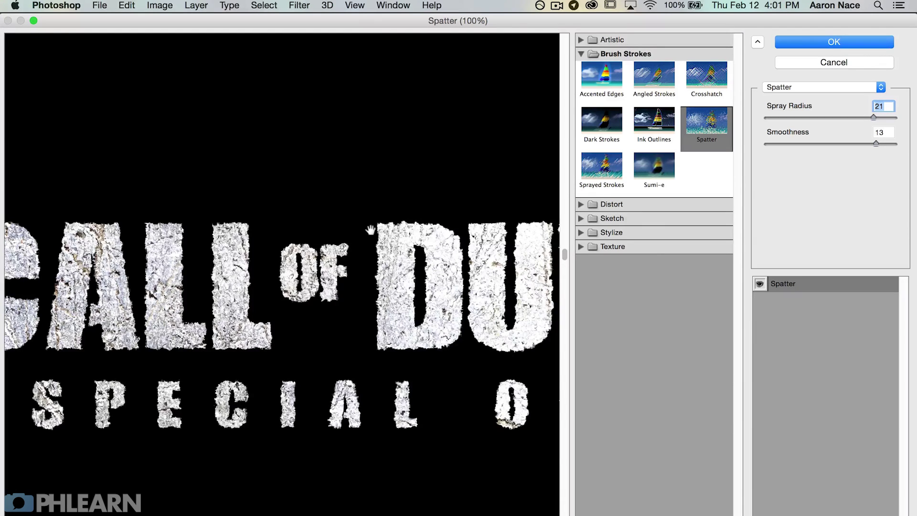
left_click_drag(796, 116, 801, 118)
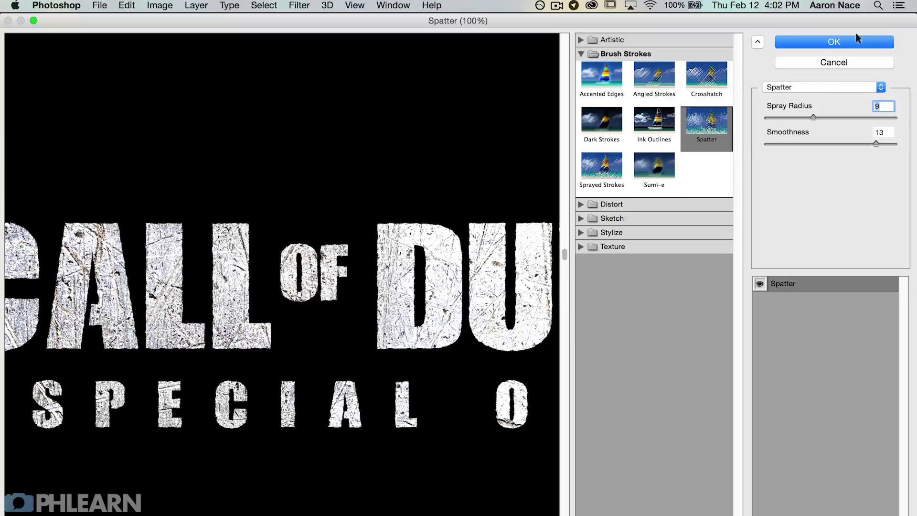
left_click(807, 36)
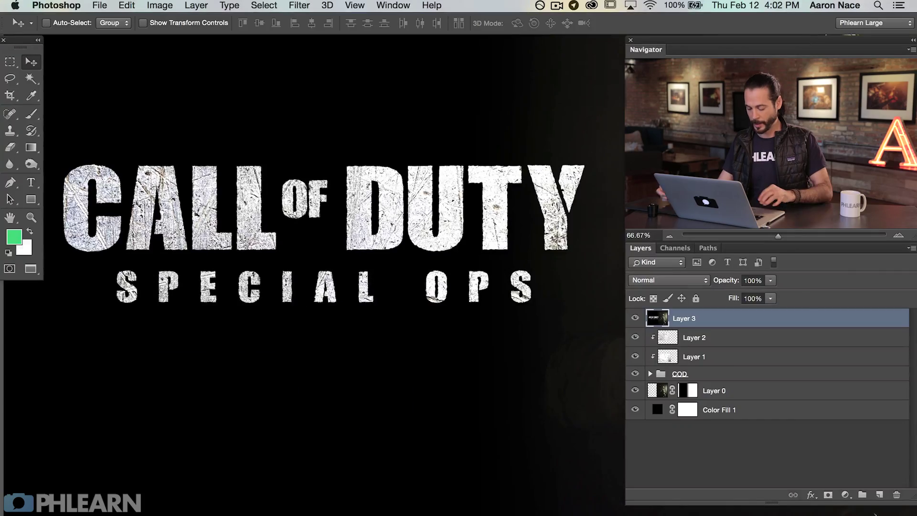
Toggle the Spatter filter off and on to compare its effect on the title's edges and the soldier at 200% zoom.
key("super+equal")
key("super+equal")
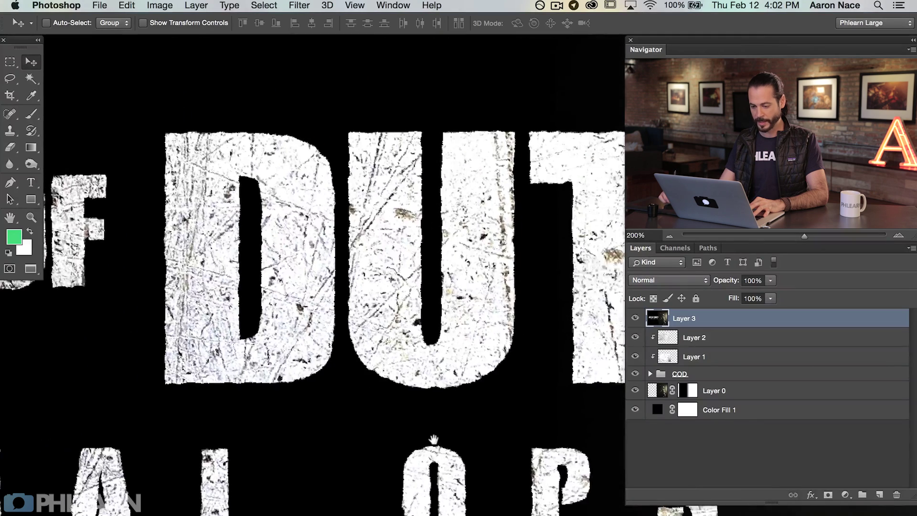
left_click_drag(434, 438, 481, 400)
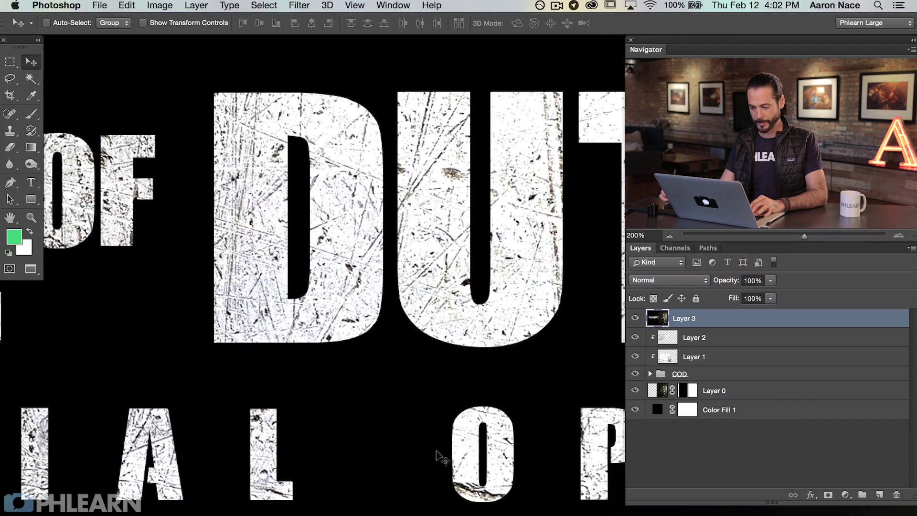
key("super+z")
key("super+z")
key("super+z")
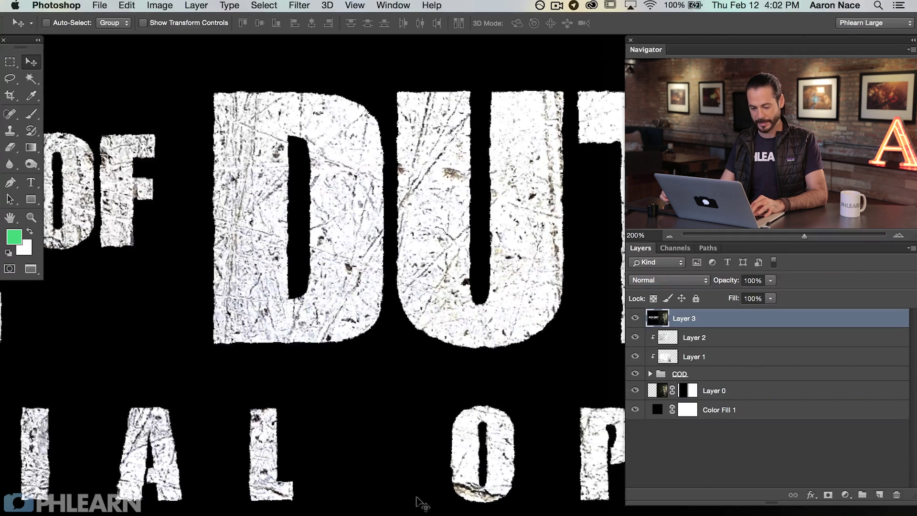
key("super+z")
key("super+z")
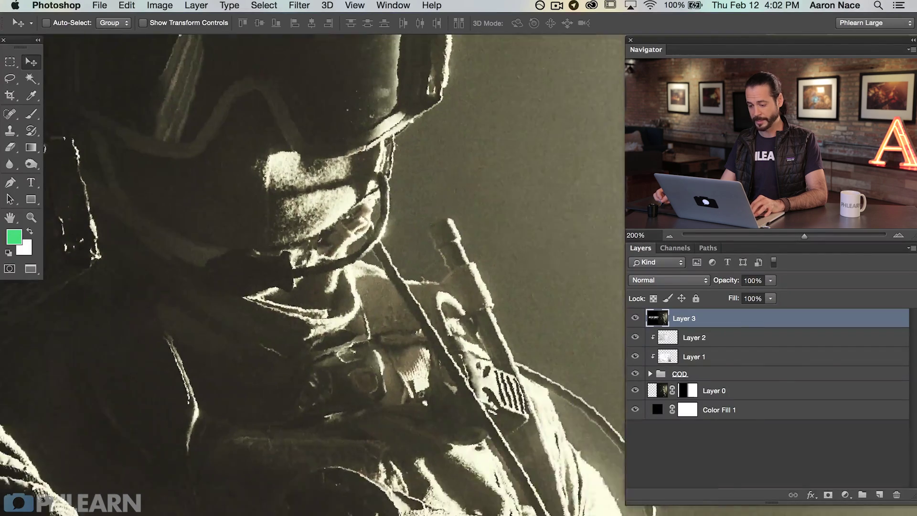
key("super+z")
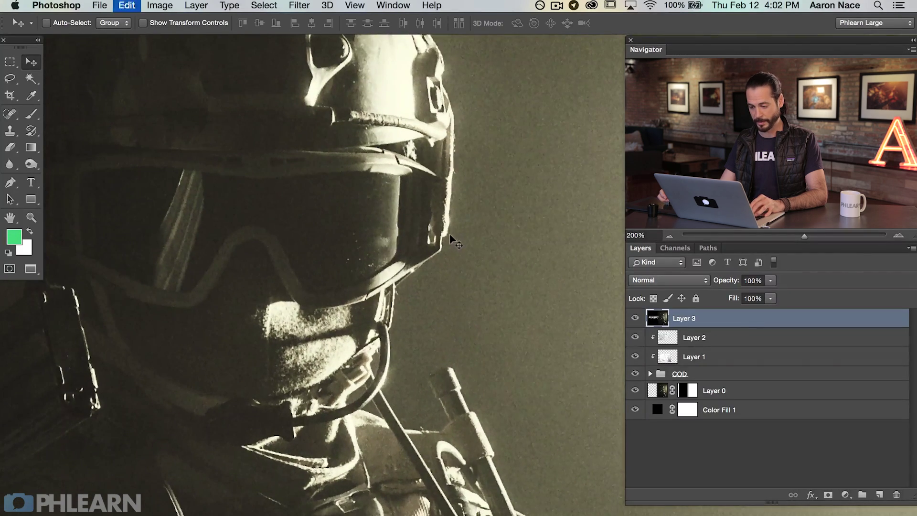
key("super+z")
Select a rectangle closely around the whole CALL OF DUTY SPECIAL OPS title to mask Layer 3 to that area.
key("super+minus")
key("super+minus")
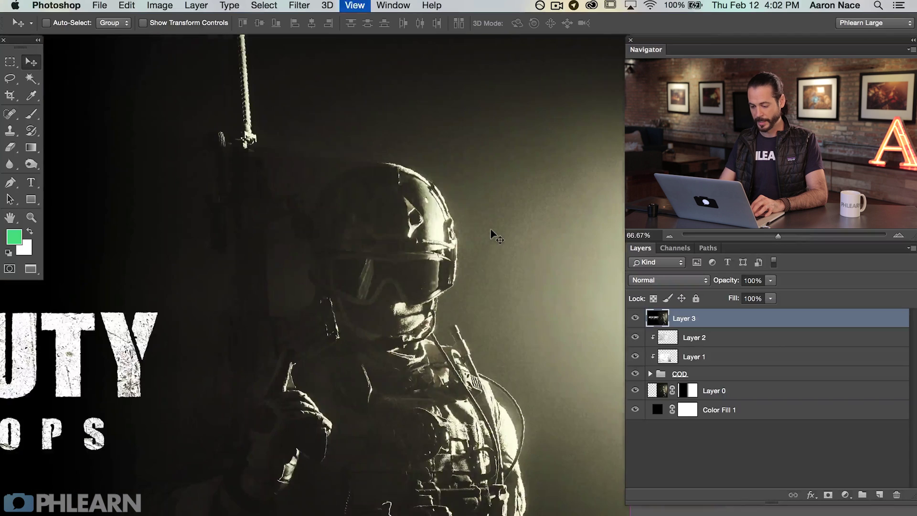
scroll(372, 301, "left", 15)
scroll(372, 301, "down", 2)
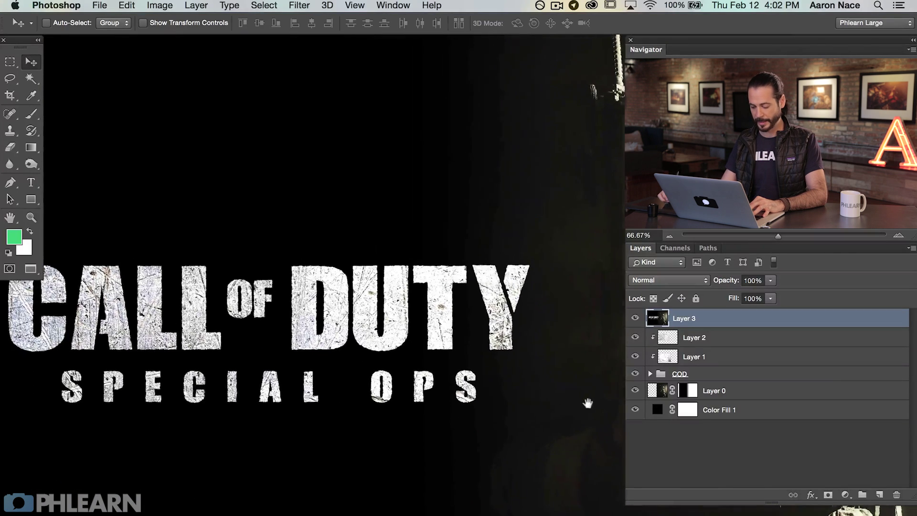
left_click_drag(499, 423, 541, 442)
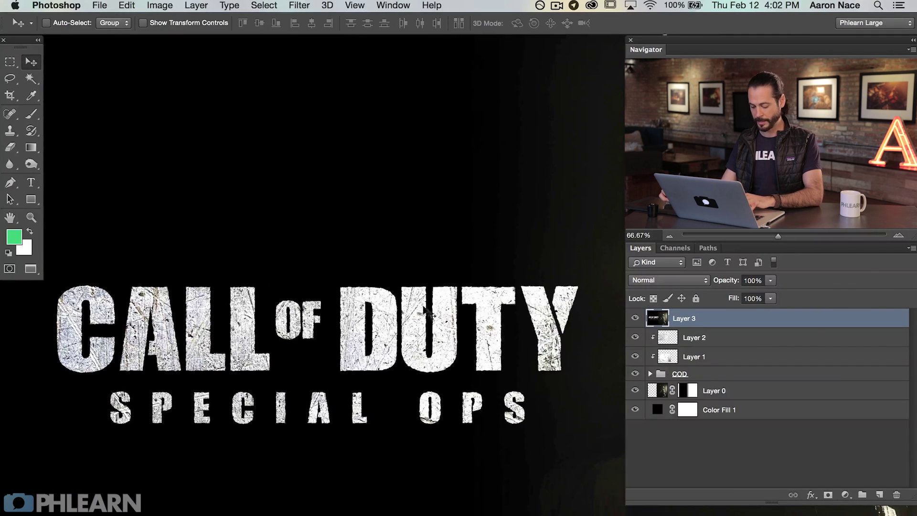
key("m")
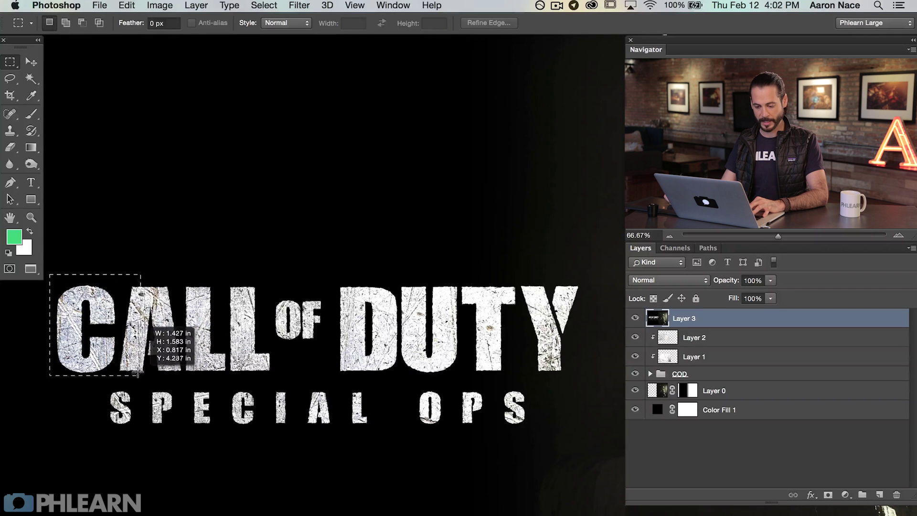
left_click_drag(578, 435, 581, 436)
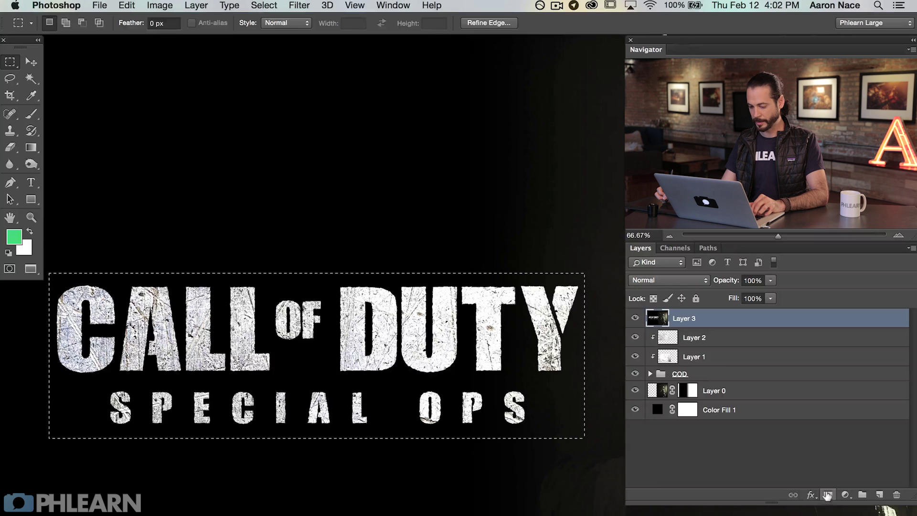
Toggle the visibility of Layer 3 to compare the title with and without the spattered edges.
left_click(636, 318)
left_click(635, 318)
left_click(634, 319)
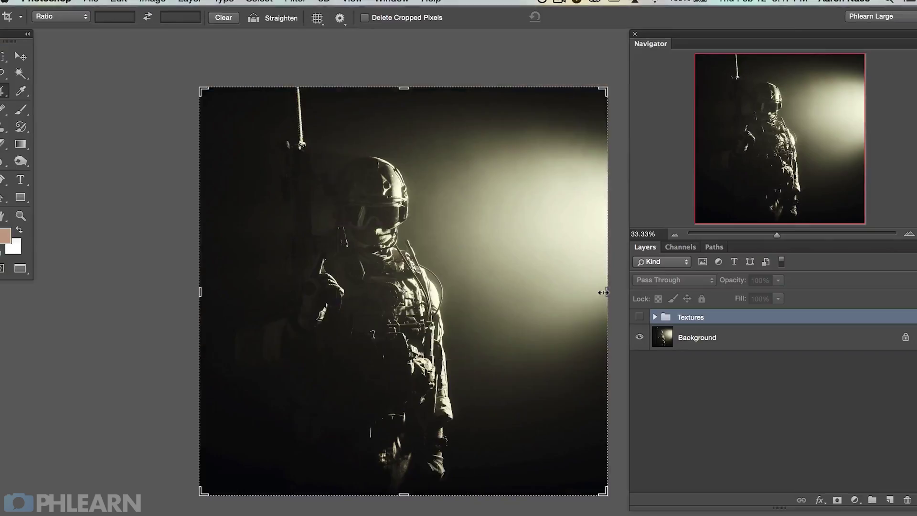
Crop in the soldier photo's right and bottom edges and extend the canvas beyond its left edge to make room for the title.
left_click_drag(603, 291, 553, 290)
left_click_drag(398, 497, 396, 465)
left_click_drag(250, 291, 170, 288)
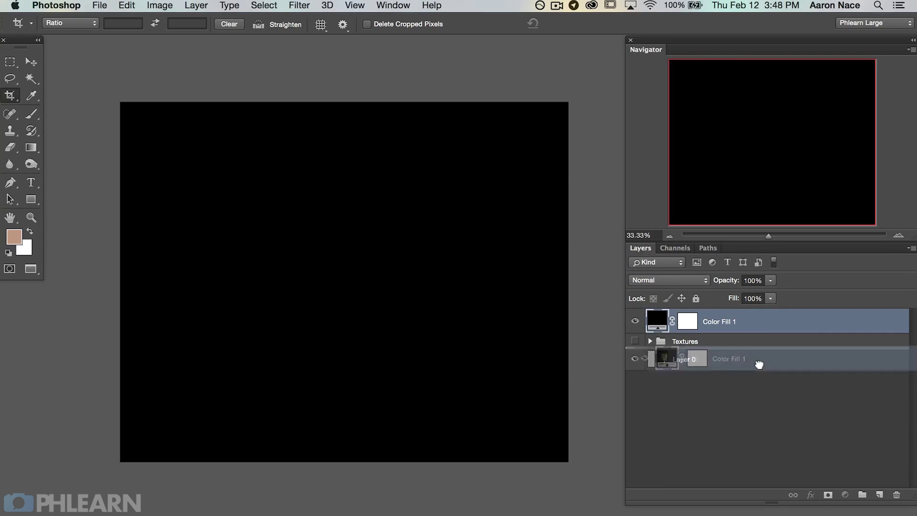
Move the black Color Fill 1 layer below Layer 0 so it sits behind the soldier photo.
left_click_drag(778, 369, 784, 379)
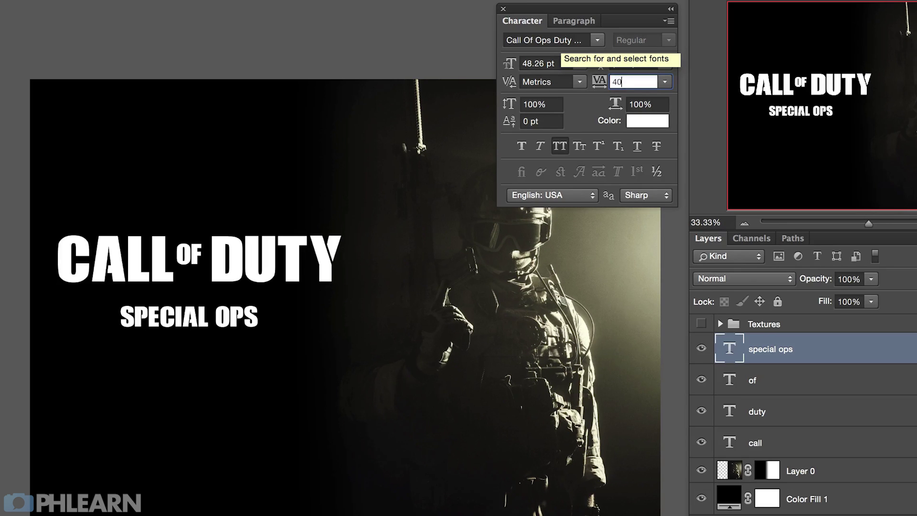
Set the tracking of the special ops text to 400.
type("0")
key("Return")
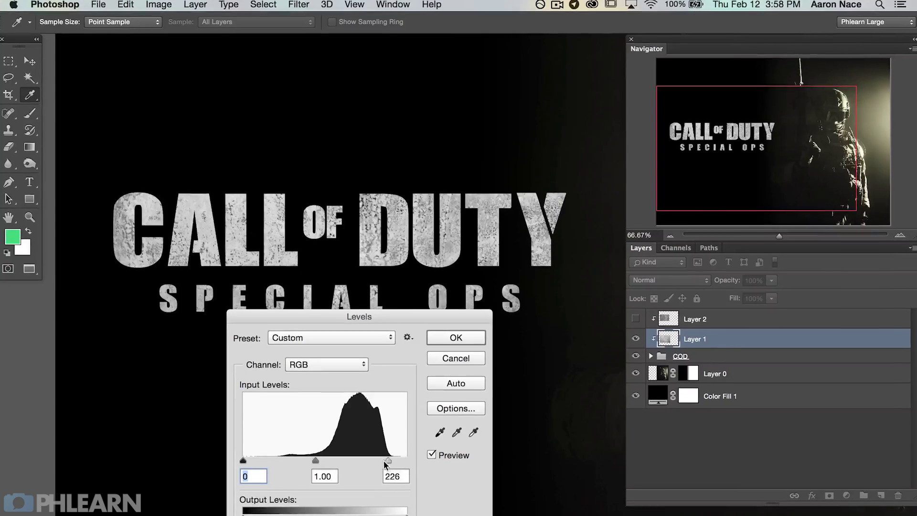
Adjust Levels on the Layer 1 concrete texture to input black 67 and input white 171.
left_click_drag(388, 464, 361, 467)
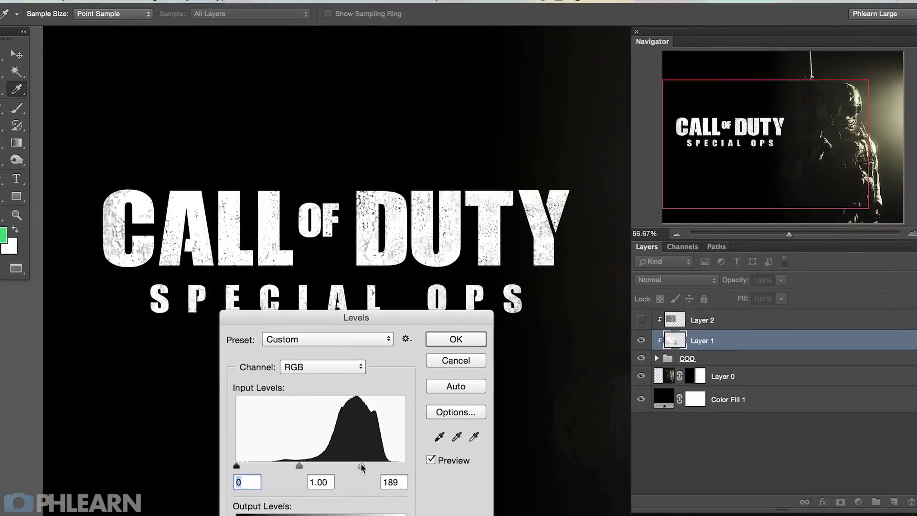
left_click_drag(236, 466, 272, 469)
left_click_drag(354, 474, 344, 473)
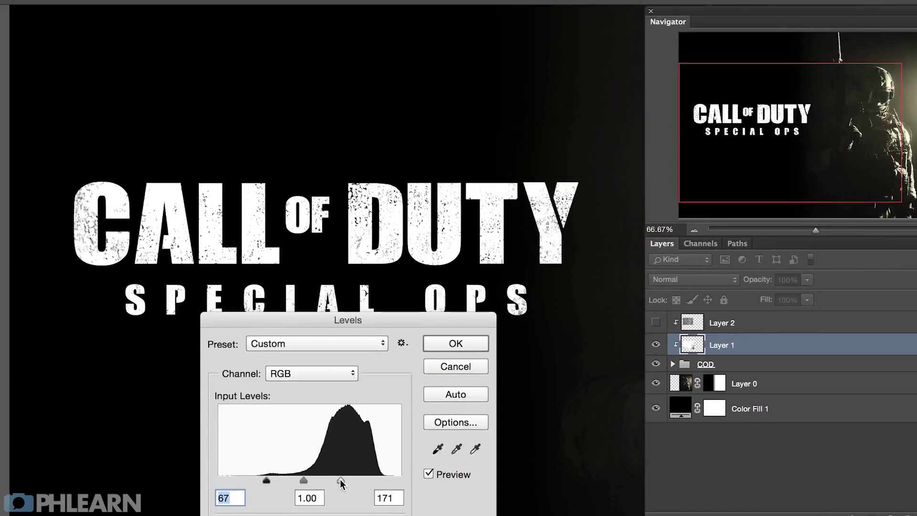